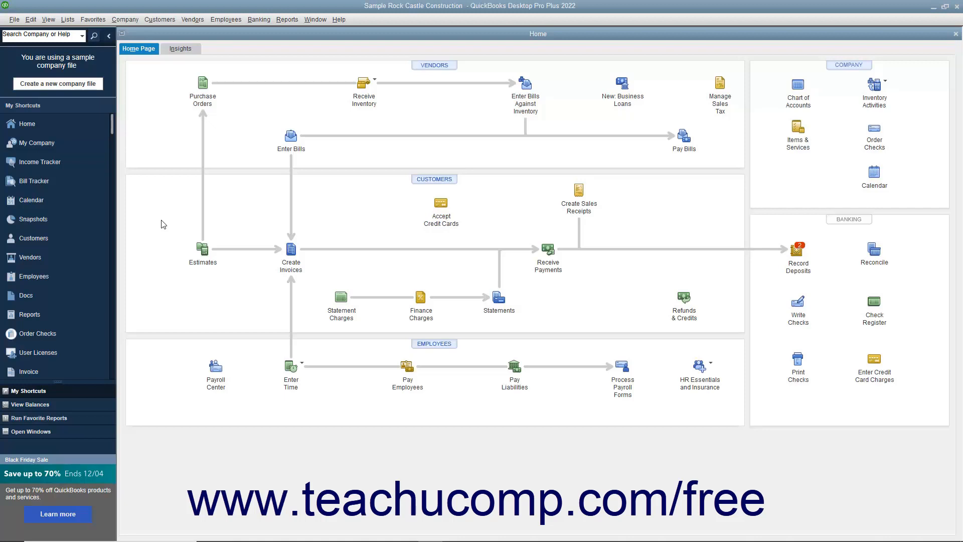
Open the company preferences for Payments
left_click(31, 19)
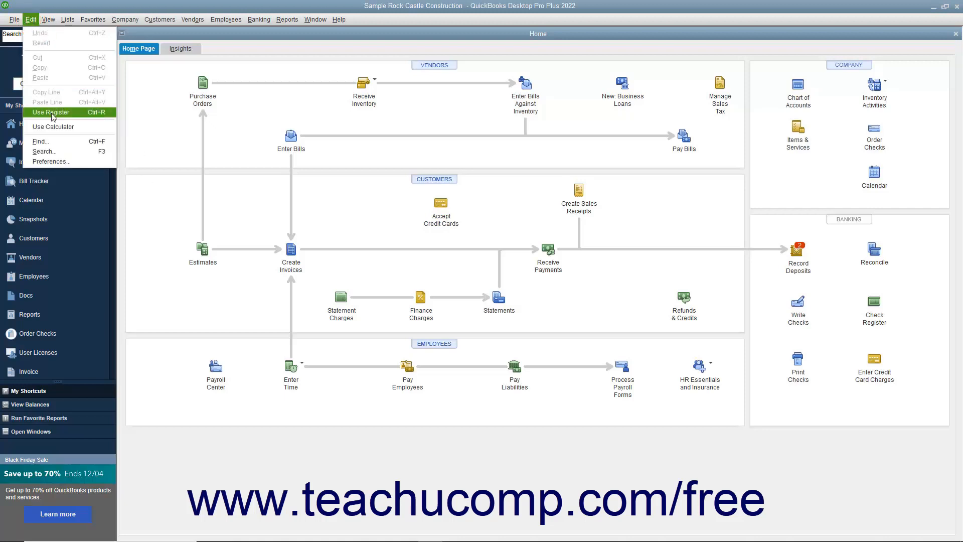
left_click(62, 162)
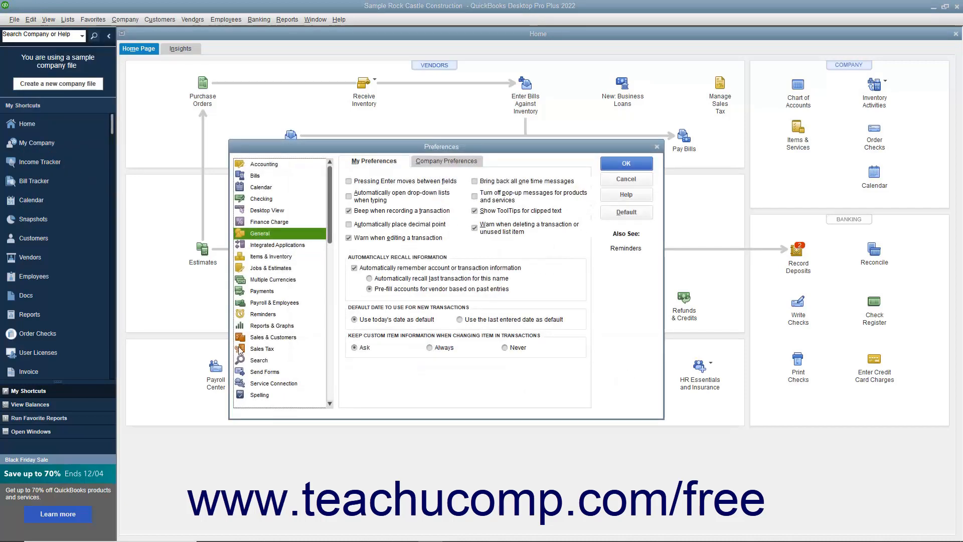
left_click(273, 296)
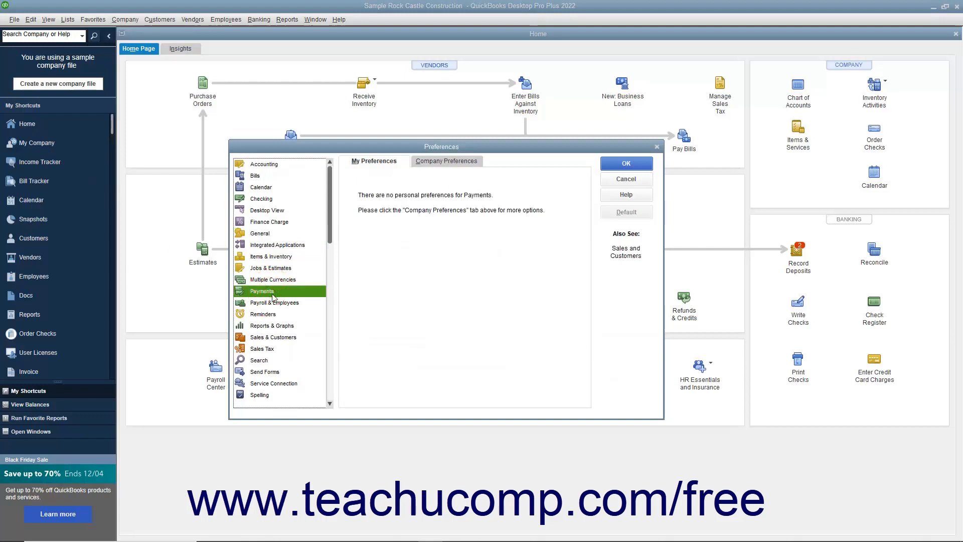
left_click(459, 162)
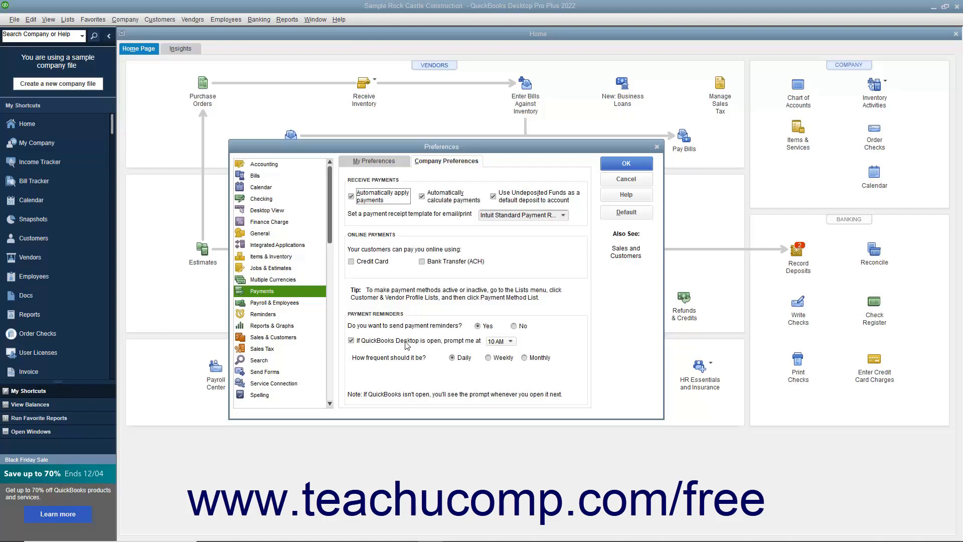
Try the Weekly and Monthly payment reminder frequencies, return to Daily, and toggle the prompt option off and on
left_click(499, 361)
left_click(525, 358)
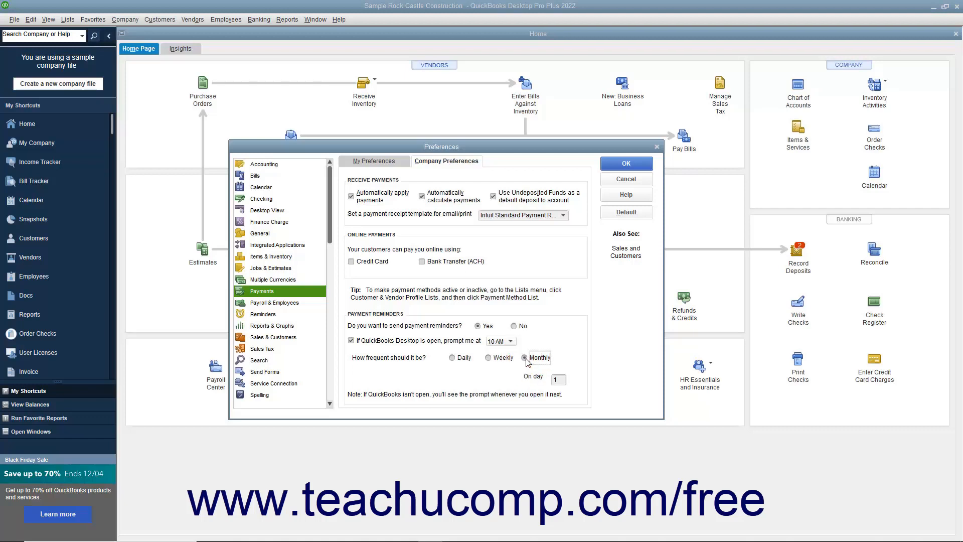
left_click(458, 359)
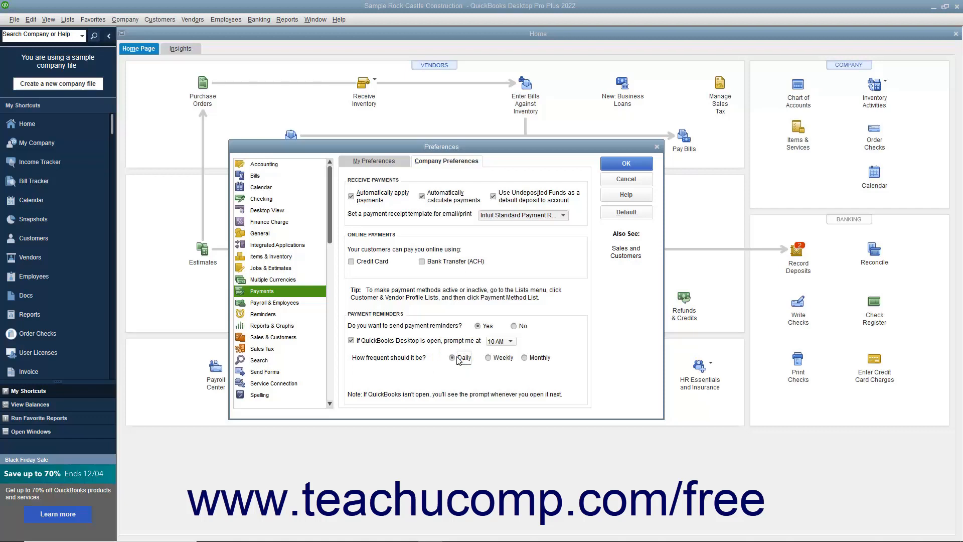
left_click(359, 343)
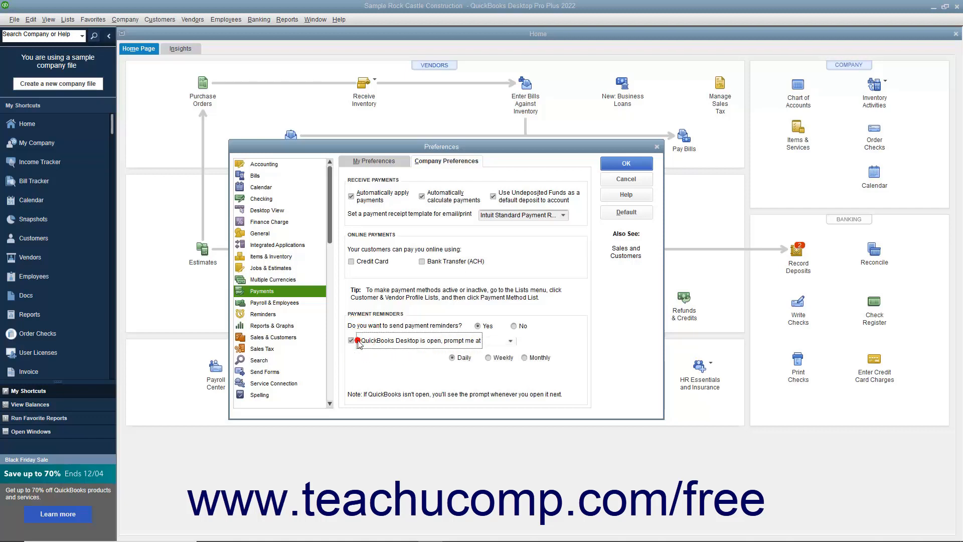
left_click(359, 343)
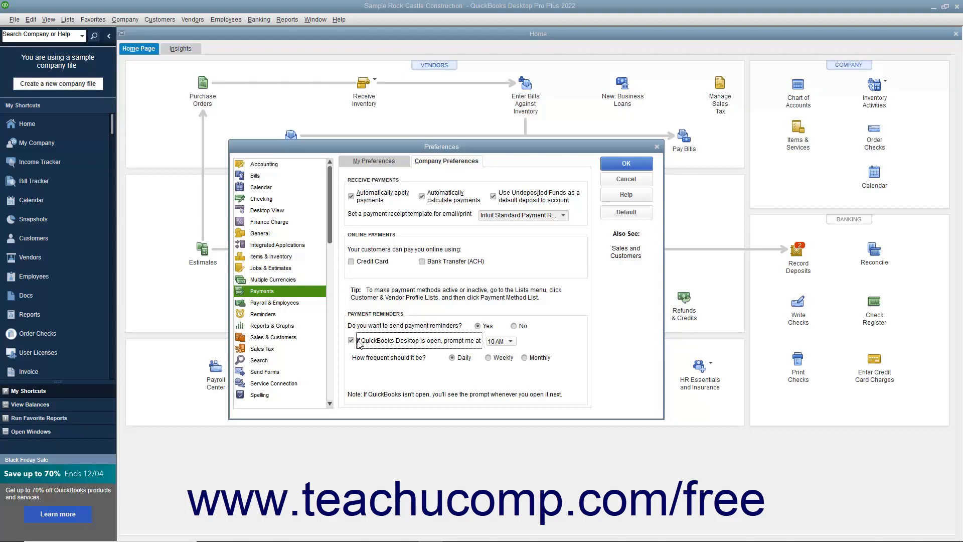
Review the company and personal Send Forms preferences, then close the preferences with the settings accepted
left_click(286, 373)
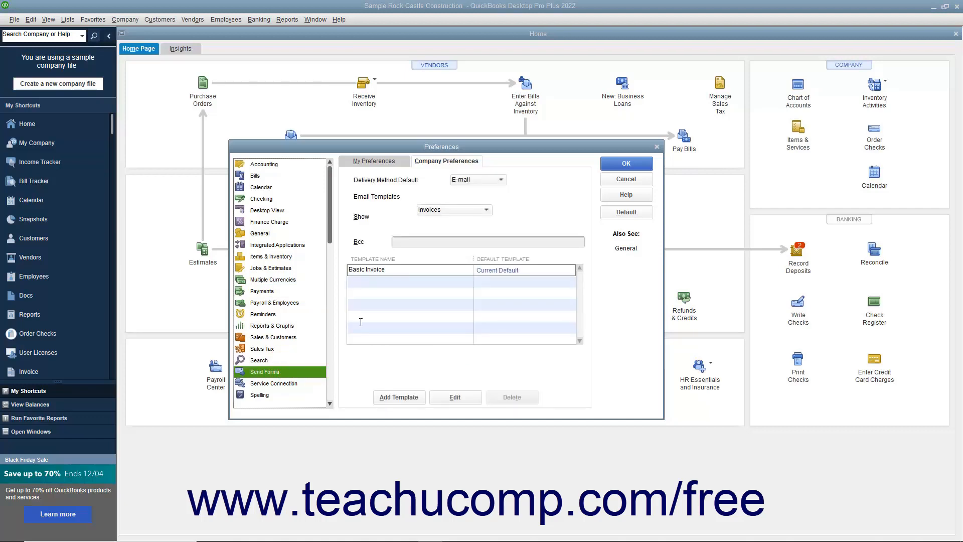
left_click(385, 161)
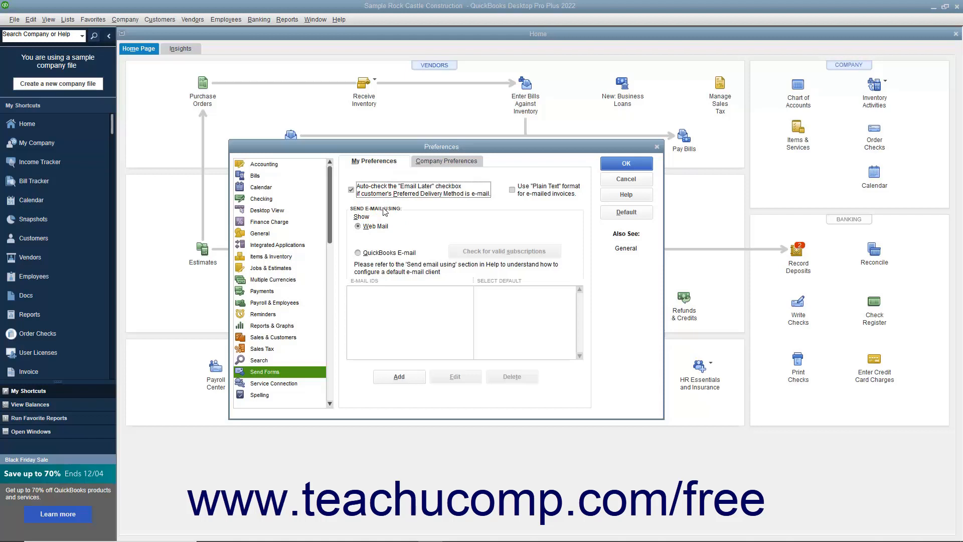
left_click(613, 167)
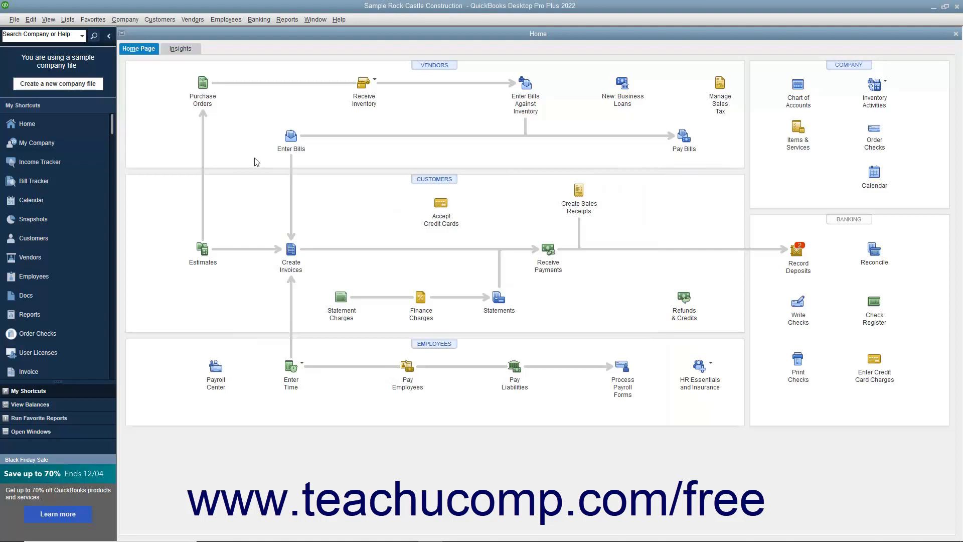
Open the payment reminder scheduling window and get started with a new invoice schedule
left_click(167, 20)
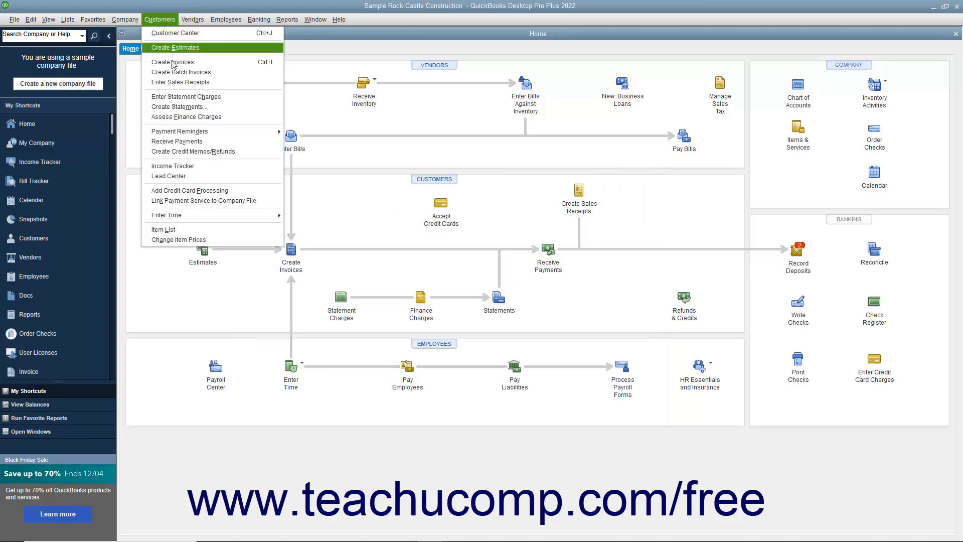
mouse_move(206, 133)
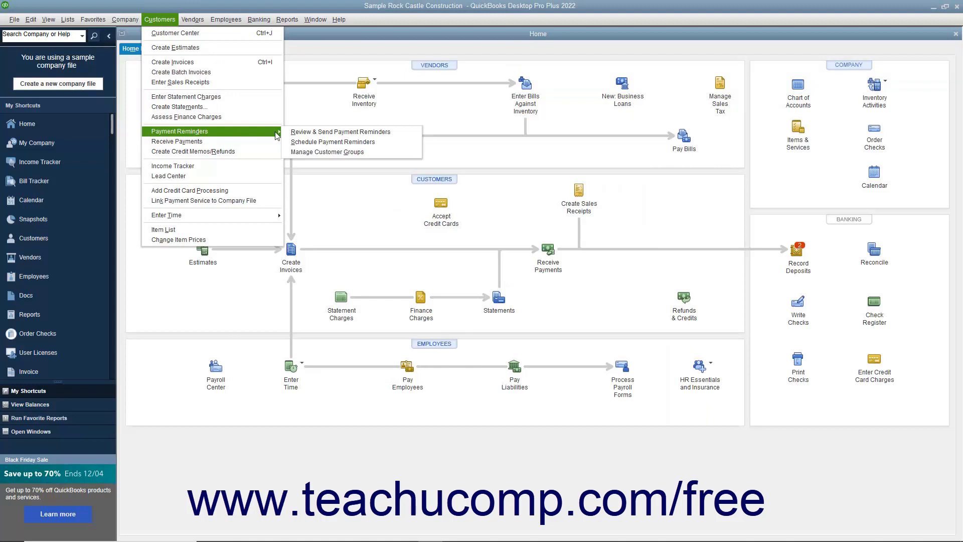
left_click(315, 144)
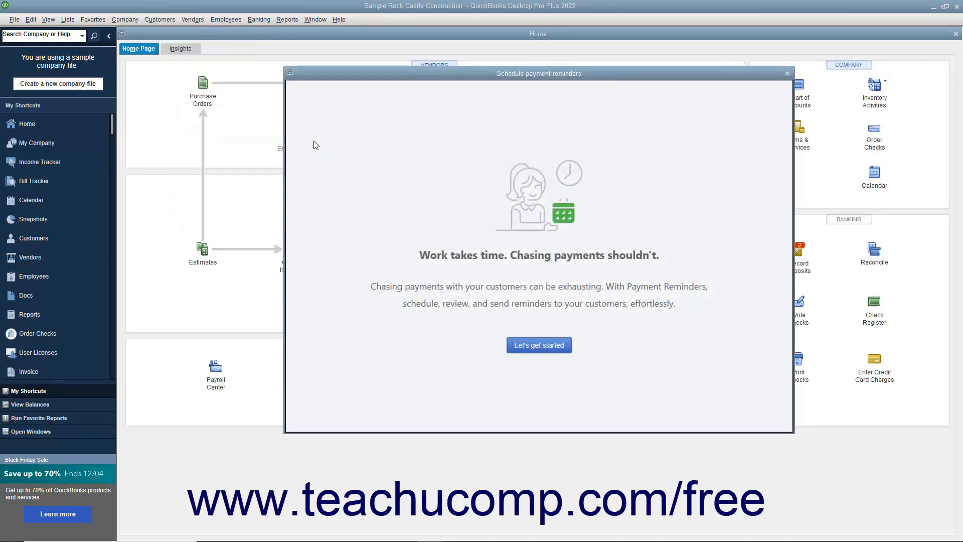
left_click(535, 351)
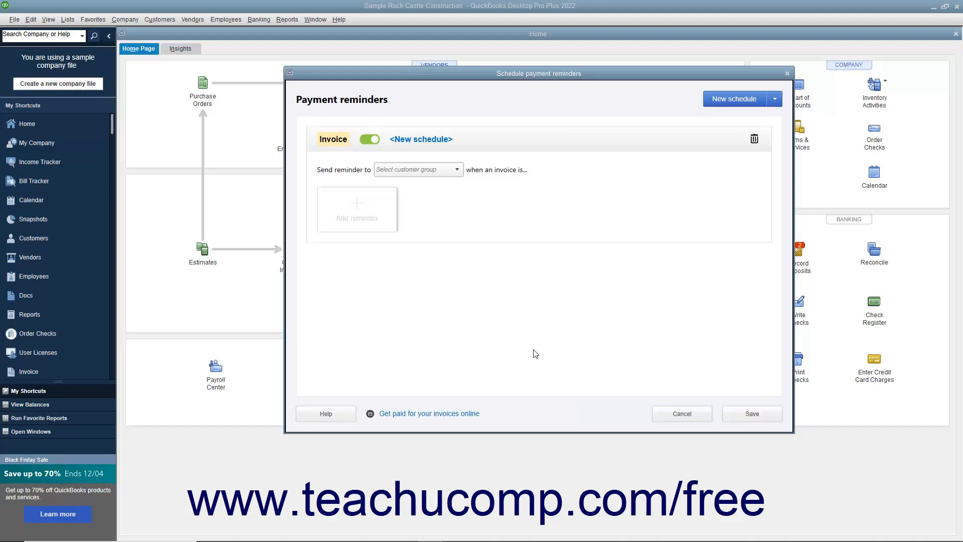
Rename the new invoice reminder schedule as "Current Invoices"
left_click(429, 140)
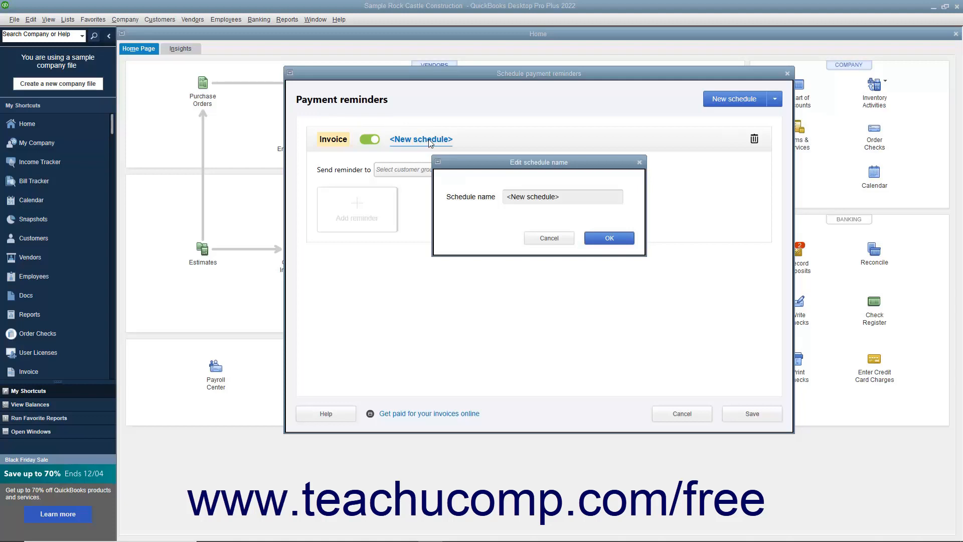
left_click(579, 196)
type("Current Invoices")
left_click(597, 239)
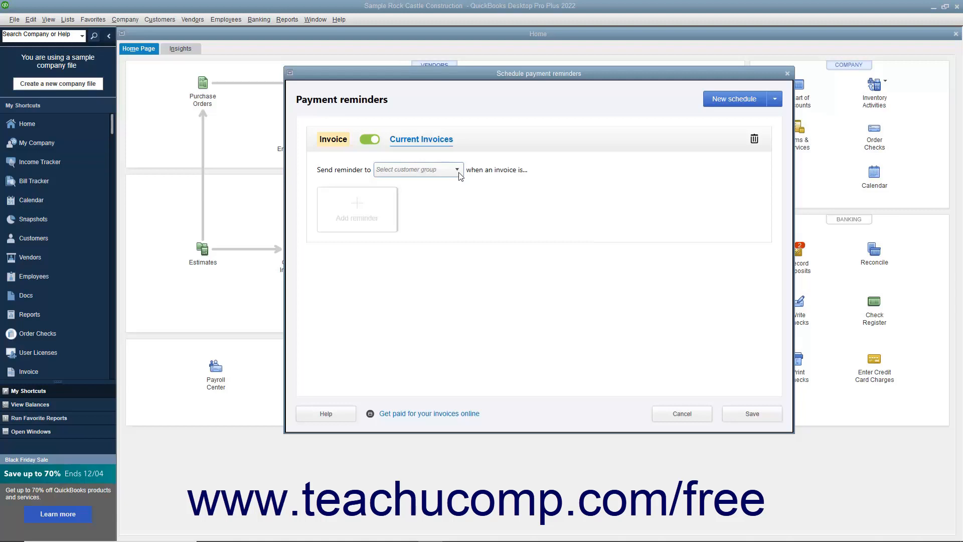
Add a new customer group named "All customers" without a description and continue to its field selection
left_click(457, 170)
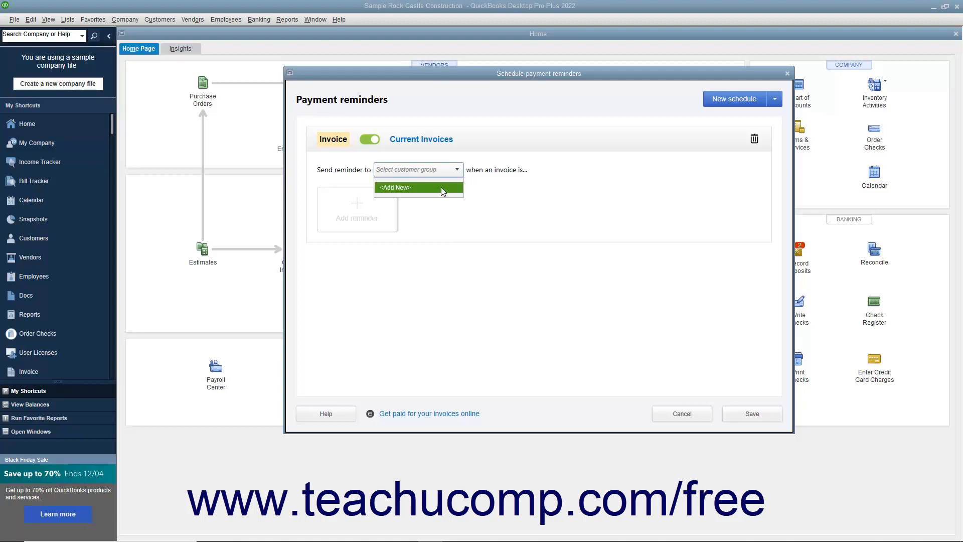
left_click(441, 187)
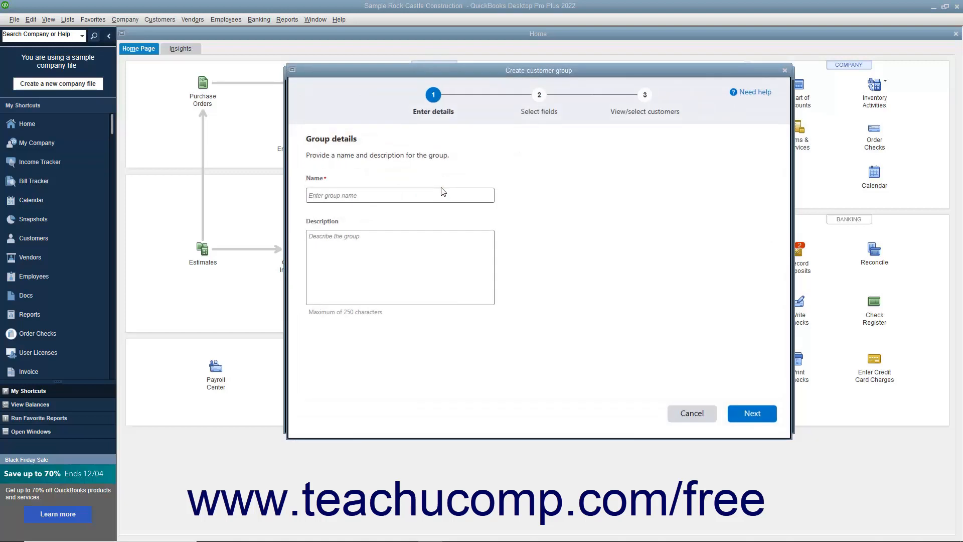
left_click(441, 195)
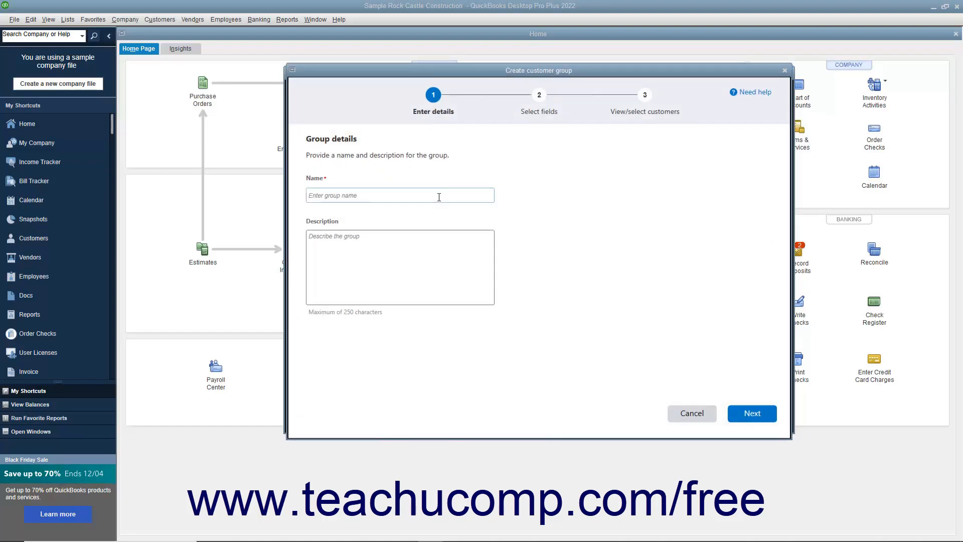
left_click(439, 197)
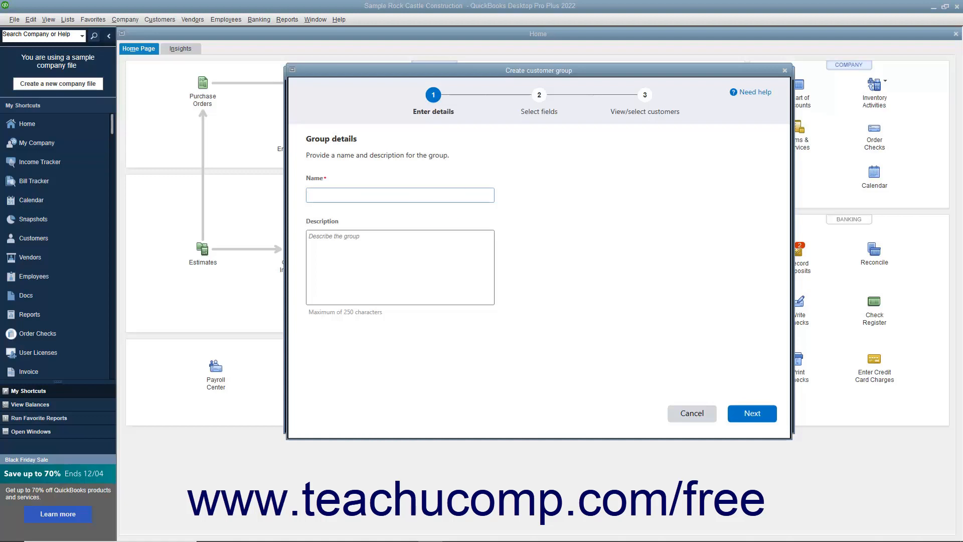
type("All customers")
left_click(434, 248)
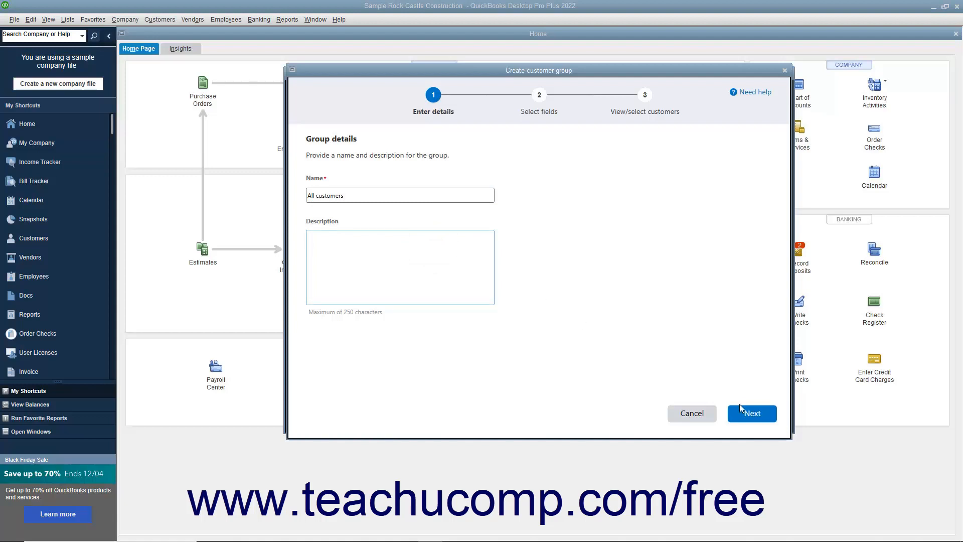
left_click(748, 419)
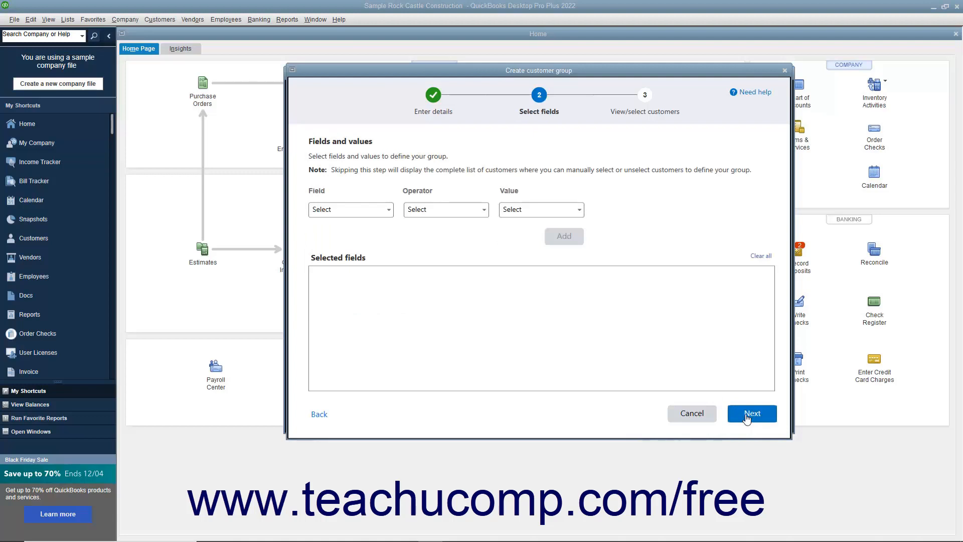
left_click(389, 210)
left_click(388, 211)
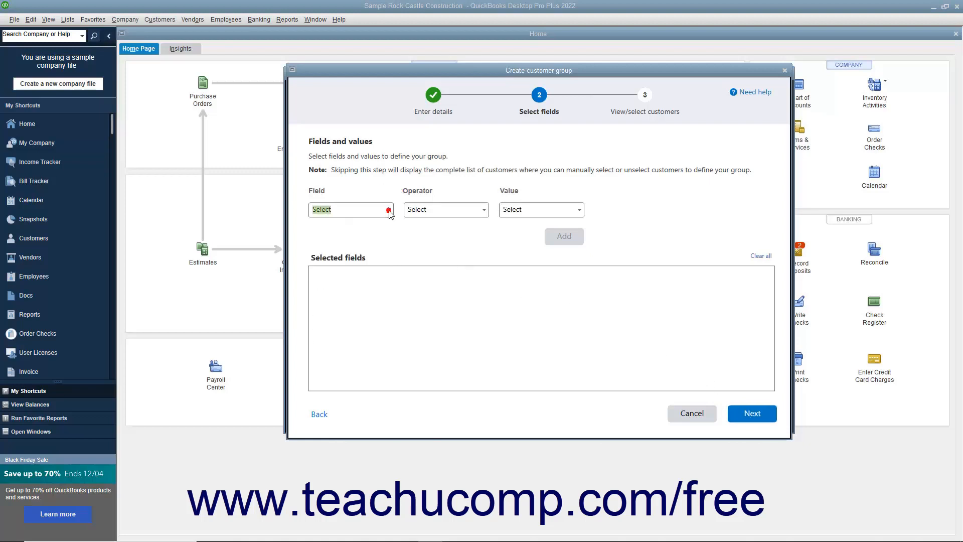
left_click(484, 210)
left_click(580, 210)
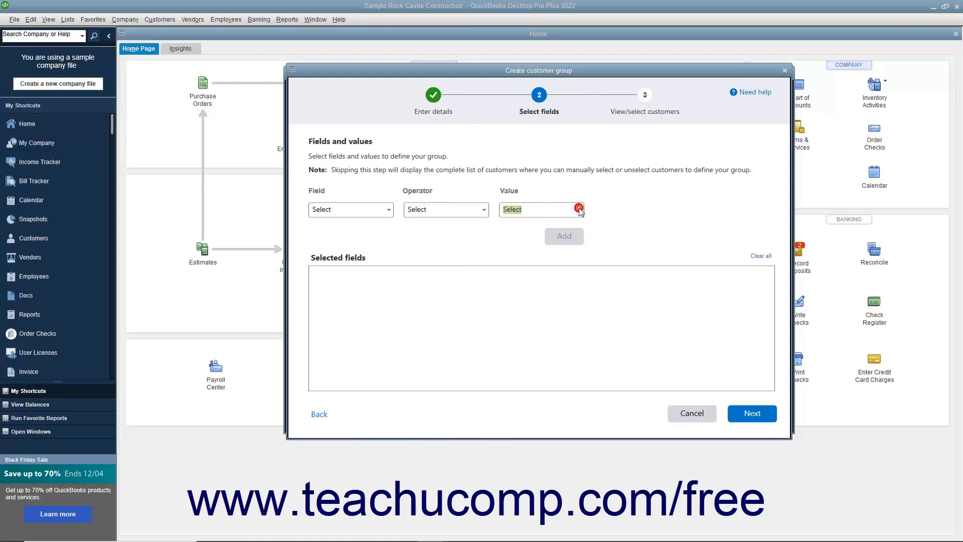
left_click(567, 238)
left_click(502, 285)
Add a group condition where Customer Type equals Commercial
left_click(389, 210)
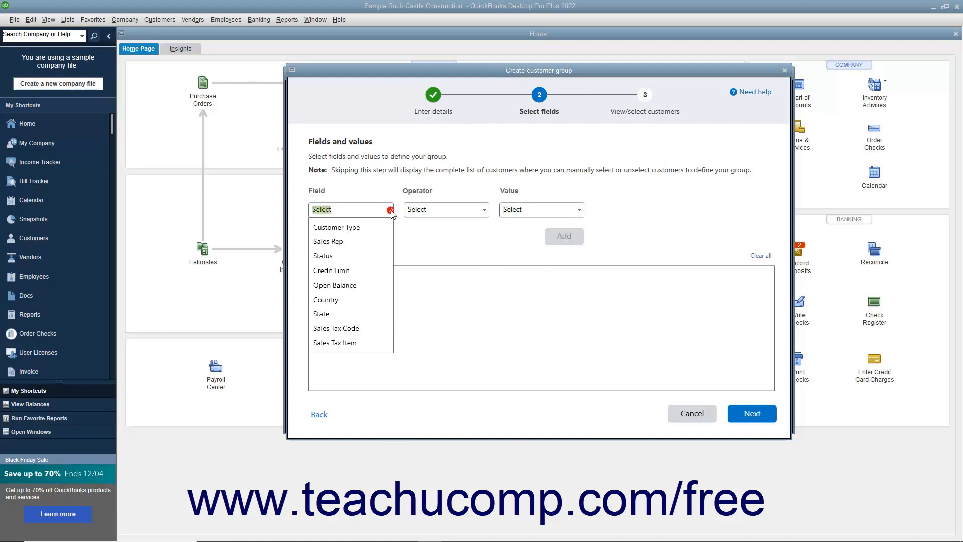
left_click(379, 227)
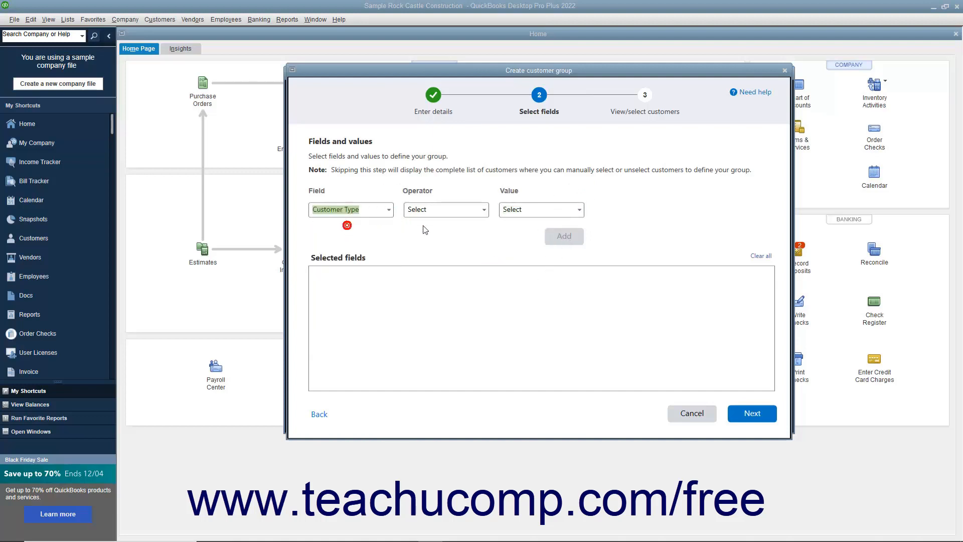
left_click(485, 210)
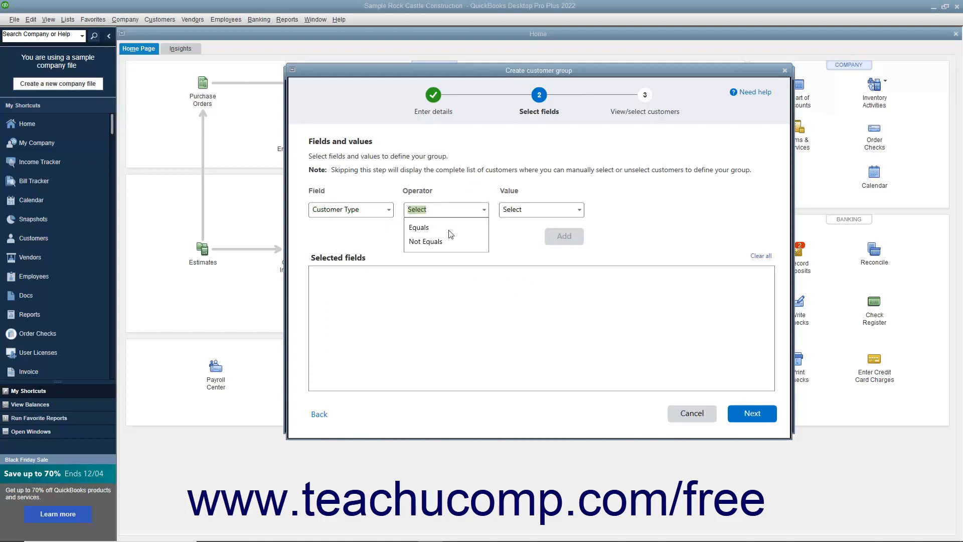
left_click(421, 226)
left_click(580, 210)
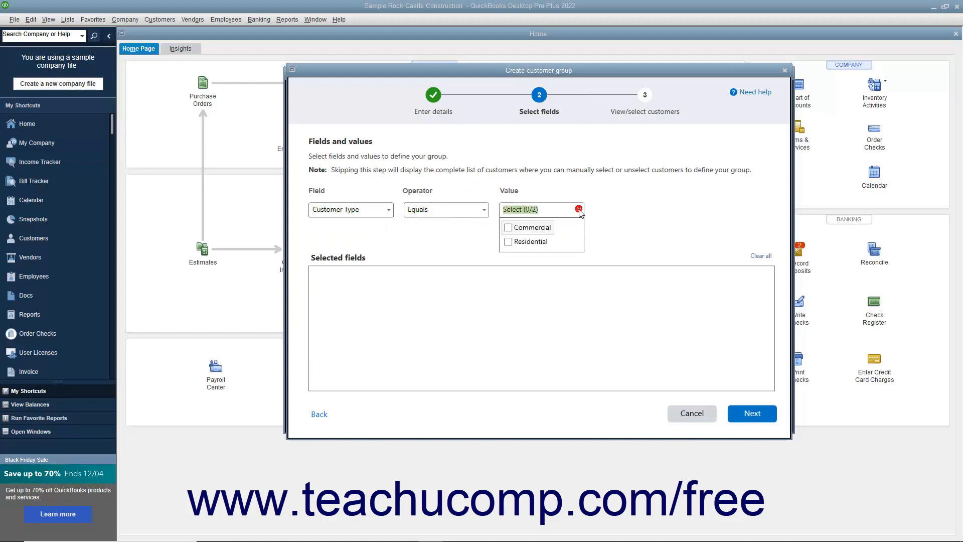
left_click(508, 228)
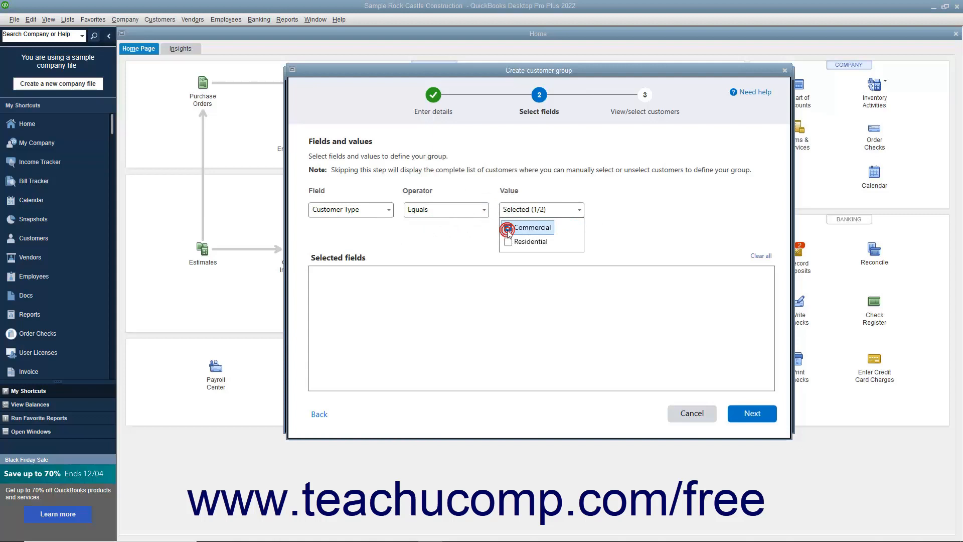
left_click(611, 236)
left_click(564, 239)
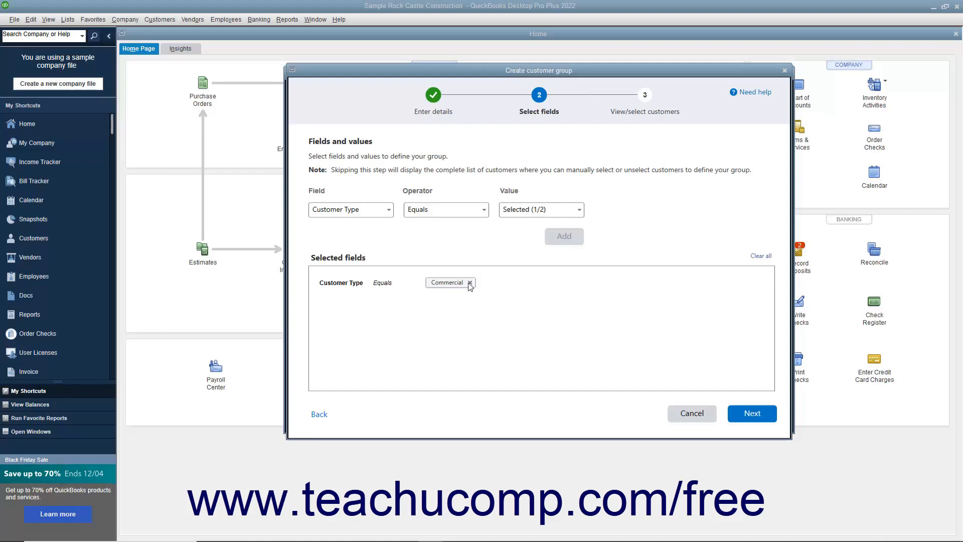
Clear all selected fields and continue to the complete customer list without any field condition
left_click(758, 256)
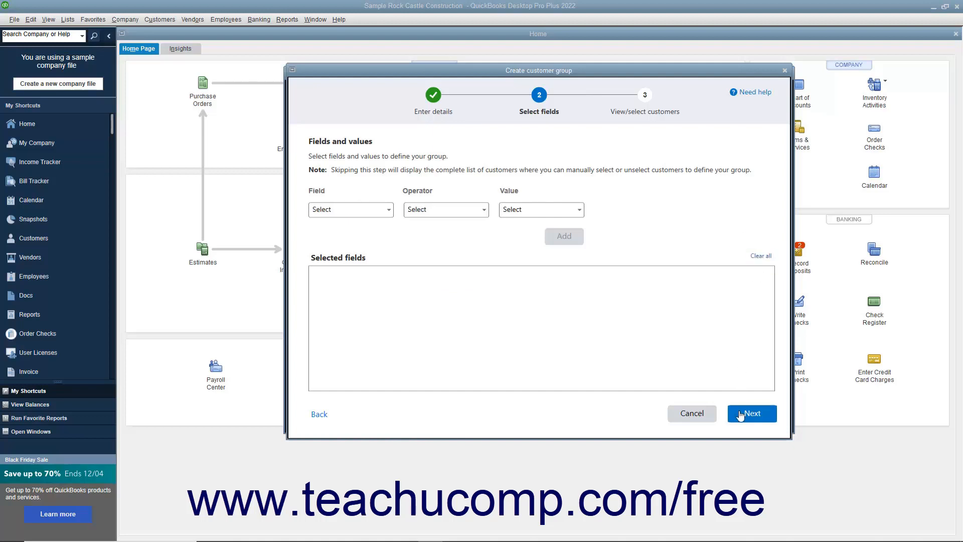
left_click(740, 415)
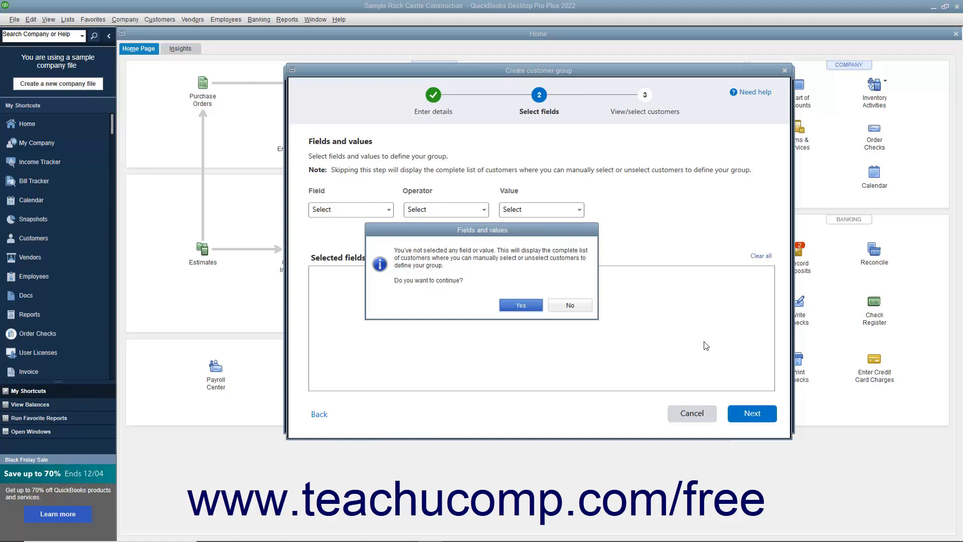
left_click(534, 306)
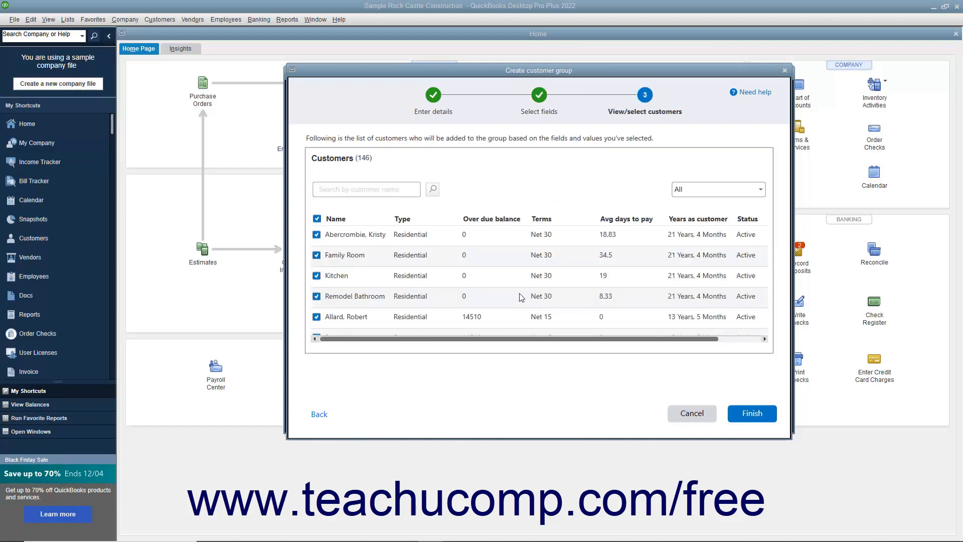
Try excluding all customers and only the first customer from the group, restoring the full selection each time
left_click(317, 219)
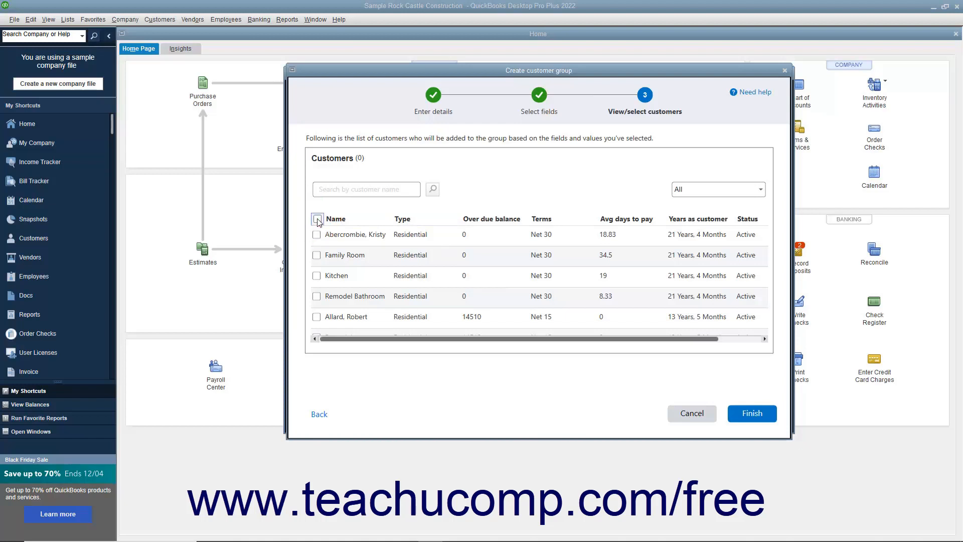
left_click(318, 219)
left_click(316, 234)
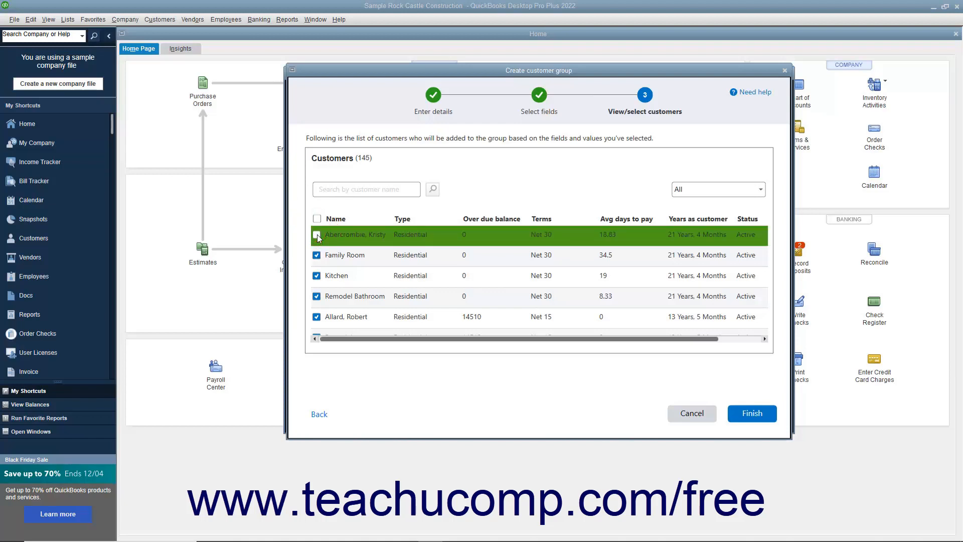
left_click(316, 234)
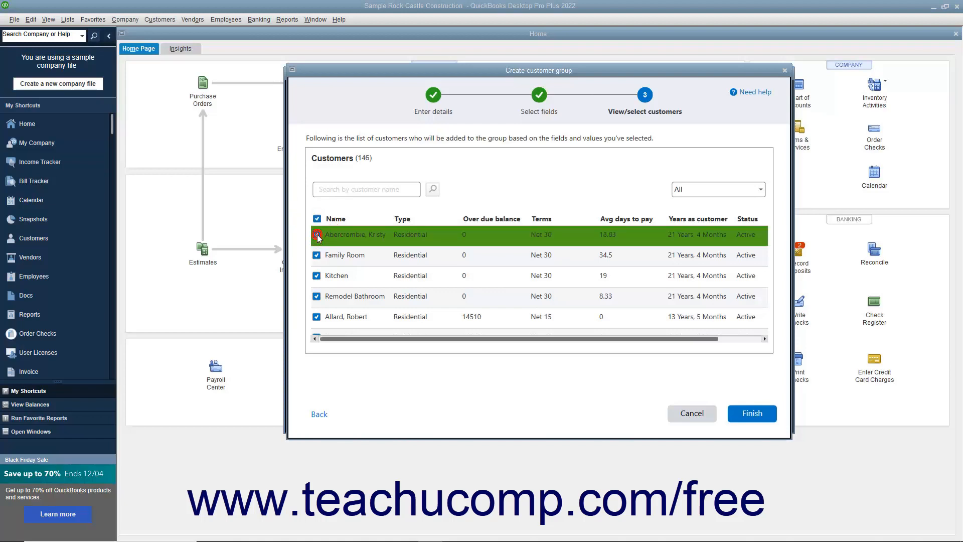
Finish creating the "All customers" group with every listed customer included
left_click(746, 418)
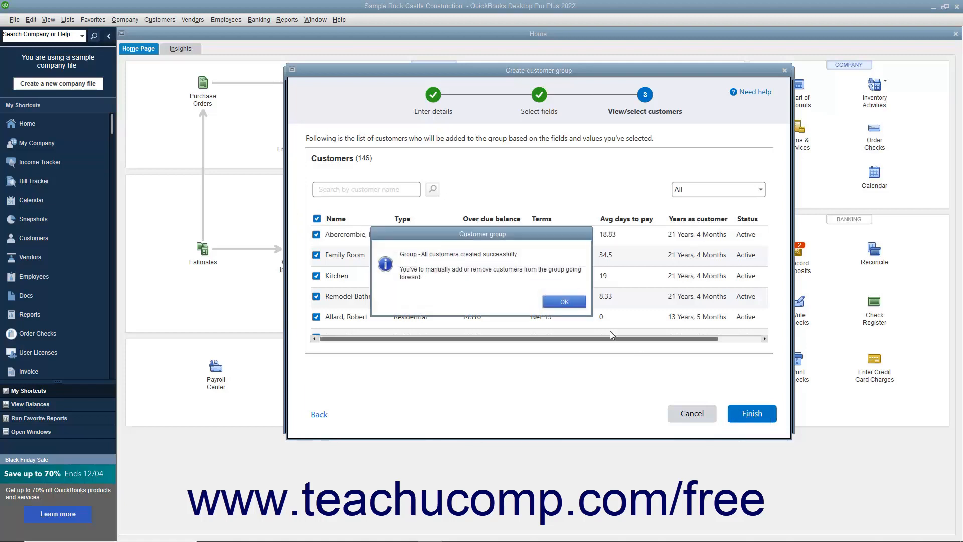
left_click(558, 303)
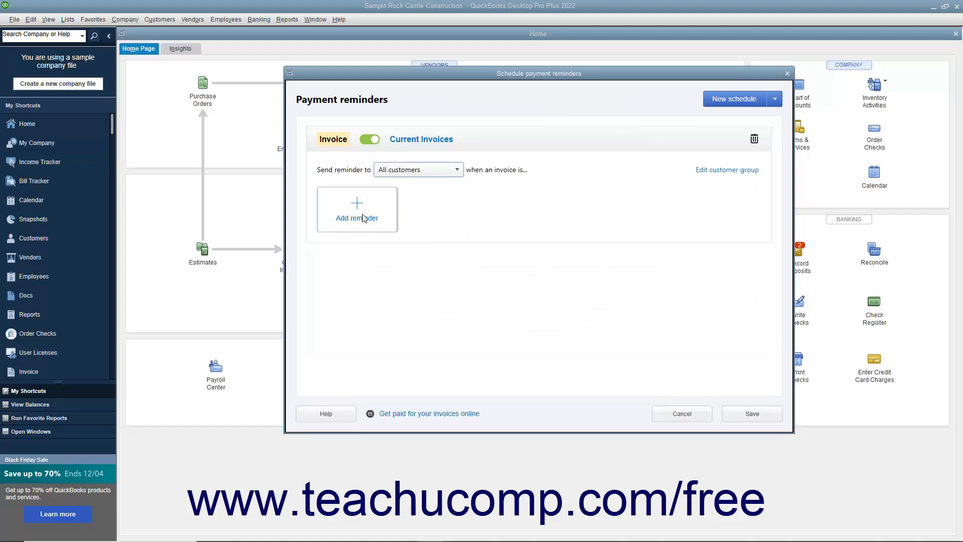
Add a reminder to the Current Invoices schedule for 30 days before the due date, using the default email text
left_click(364, 217)
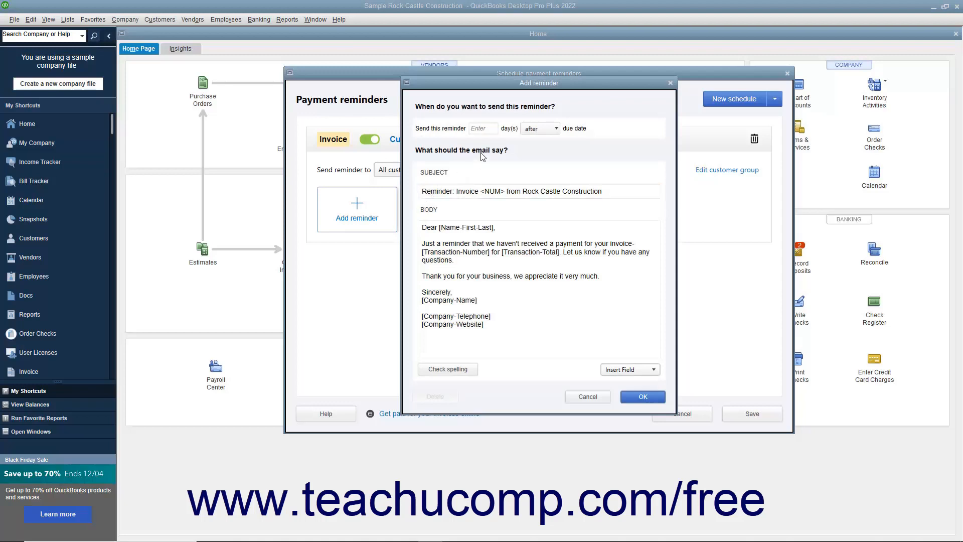
left_click(492, 127)
type("30")
left_click(543, 129)
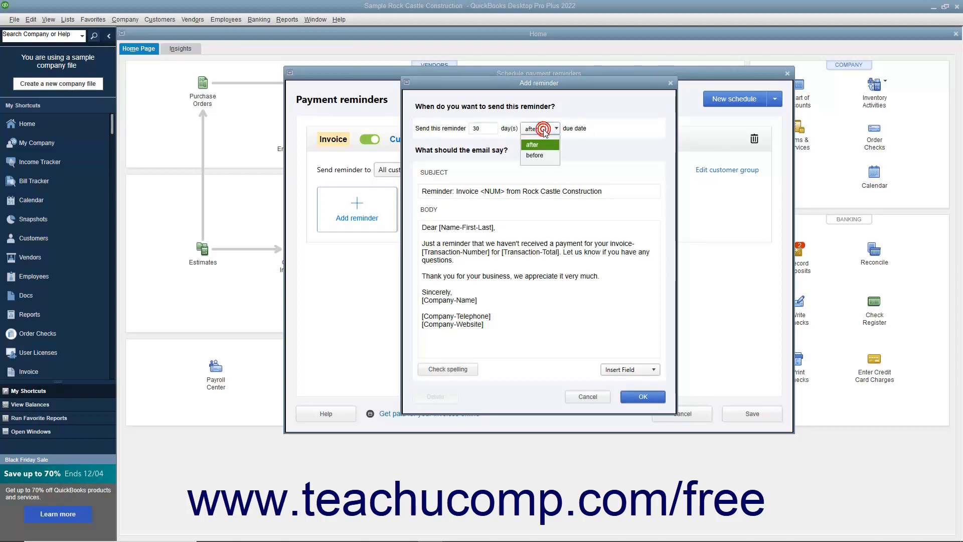
left_click(543, 156)
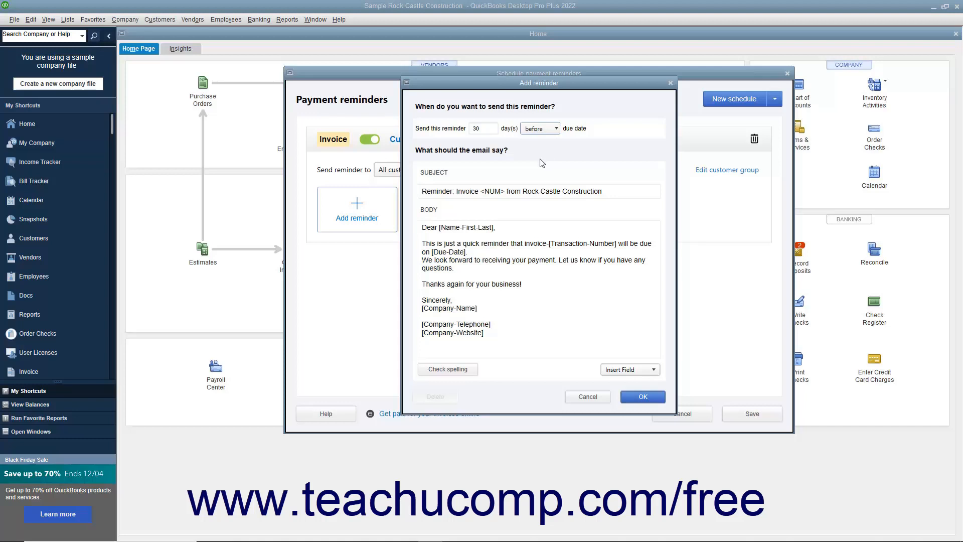
left_click(475, 226)
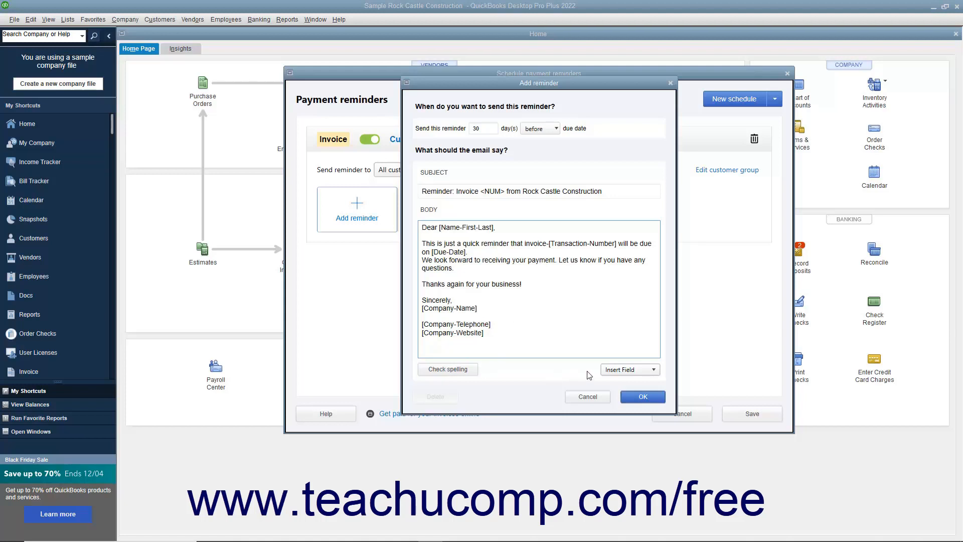
left_click(619, 371)
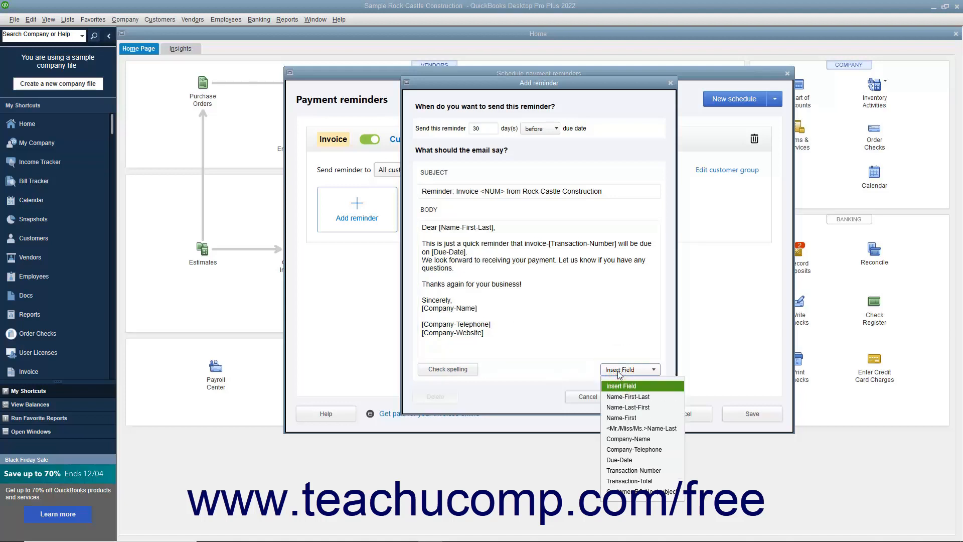
left_click(565, 371)
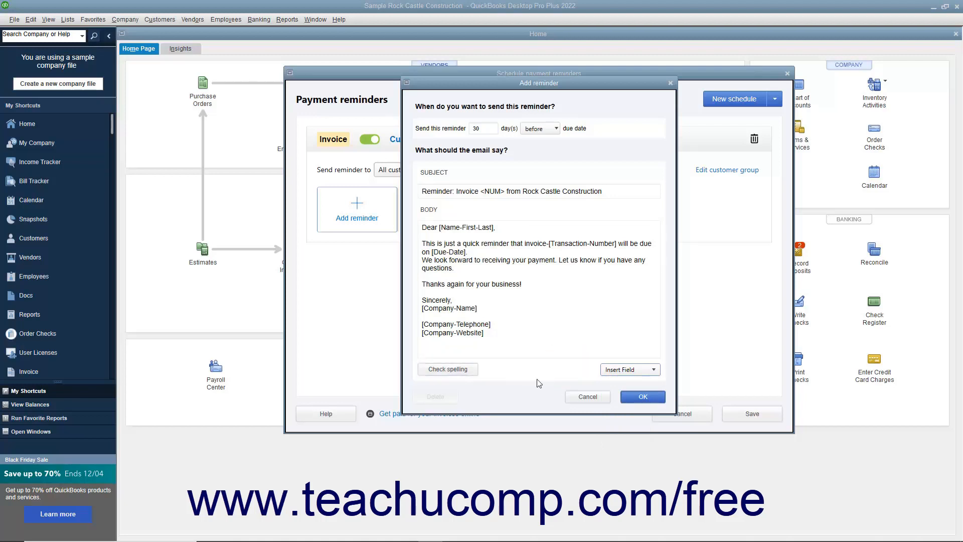
left_click(641, 398)
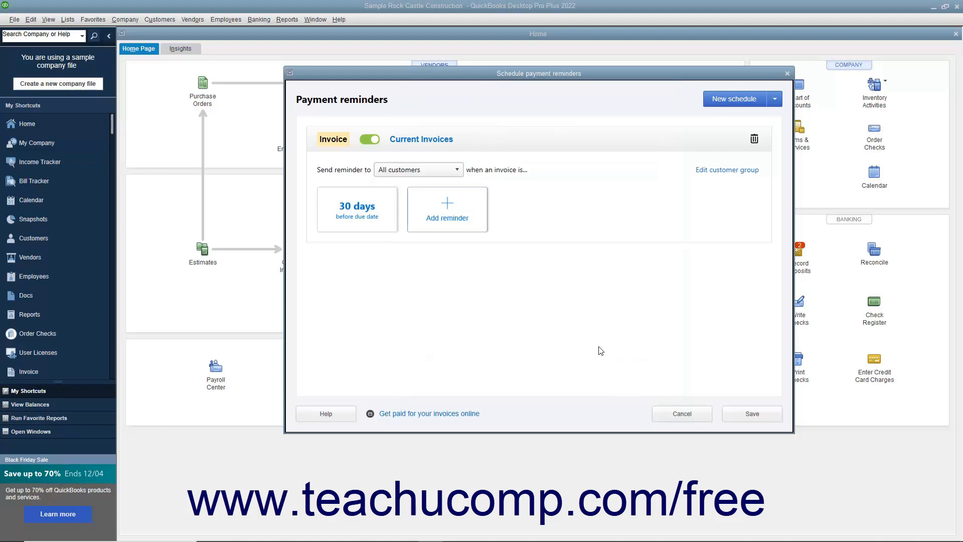
Add a second reminder for 15 days before the due date, with the body wording changed to "just another quick reminder"
left_click(457, 210)
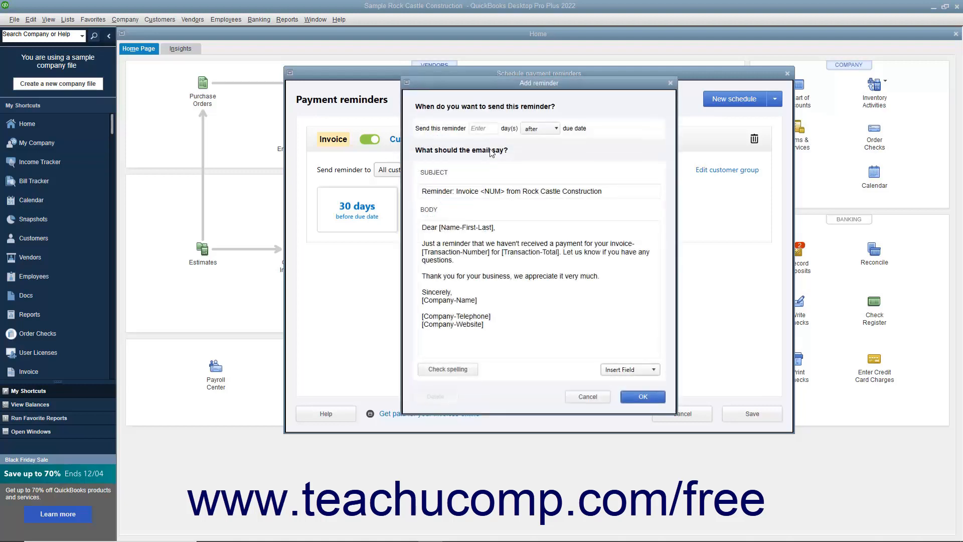
left_click(490, 129)
type("15")
left_click(551, 131)
left_click(548, 156)
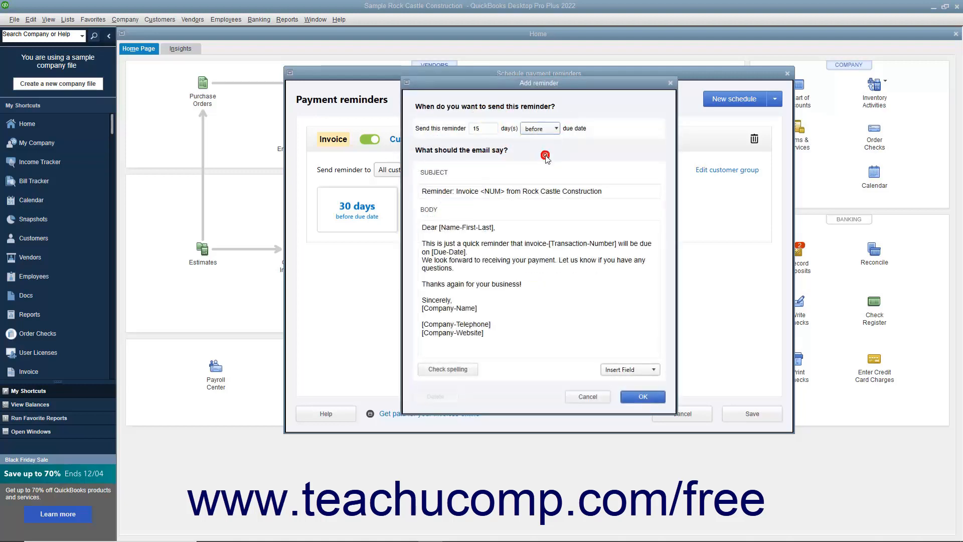
left_click(462, 244)
type("nother")
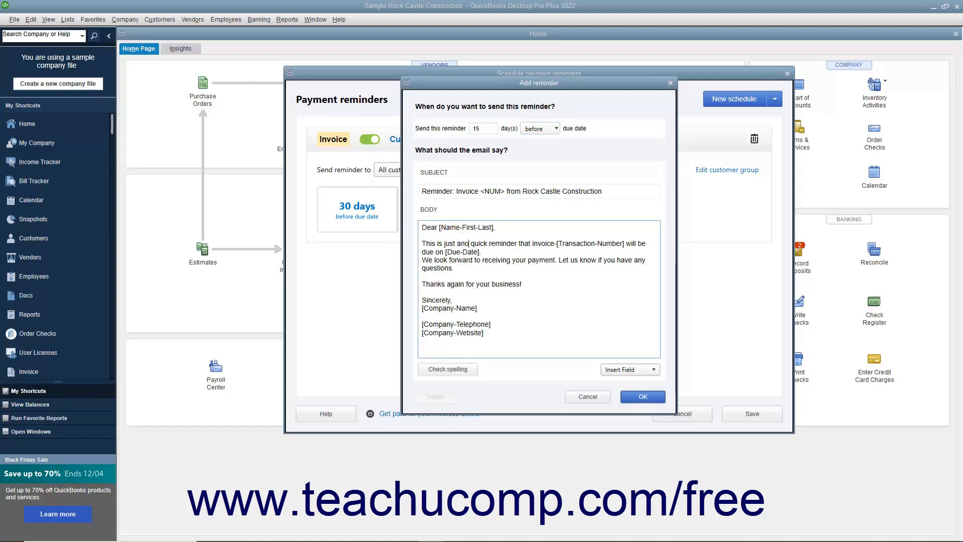
left_click(625, 395)
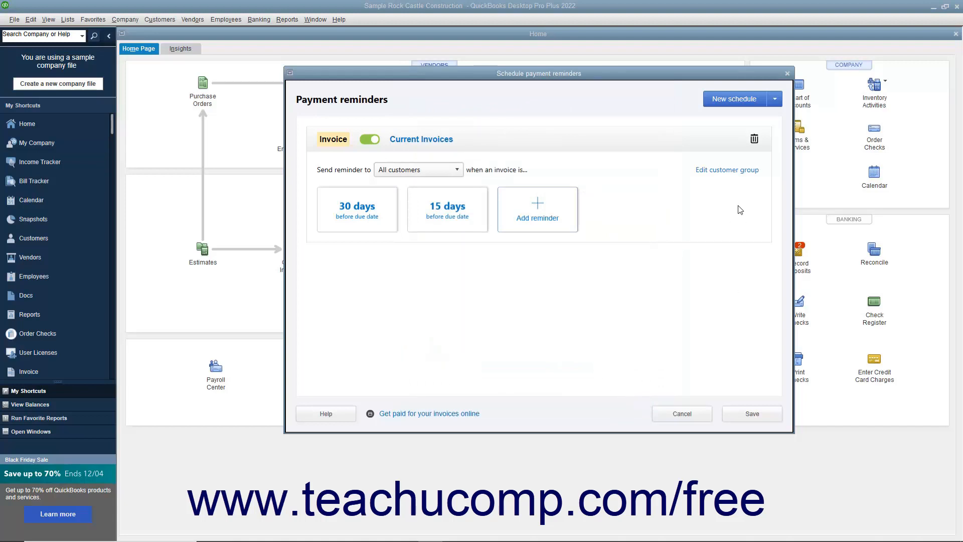
Switch the Current Invoices schedule off and on again, and view the available types for a new schedule
left_click(371, 140)
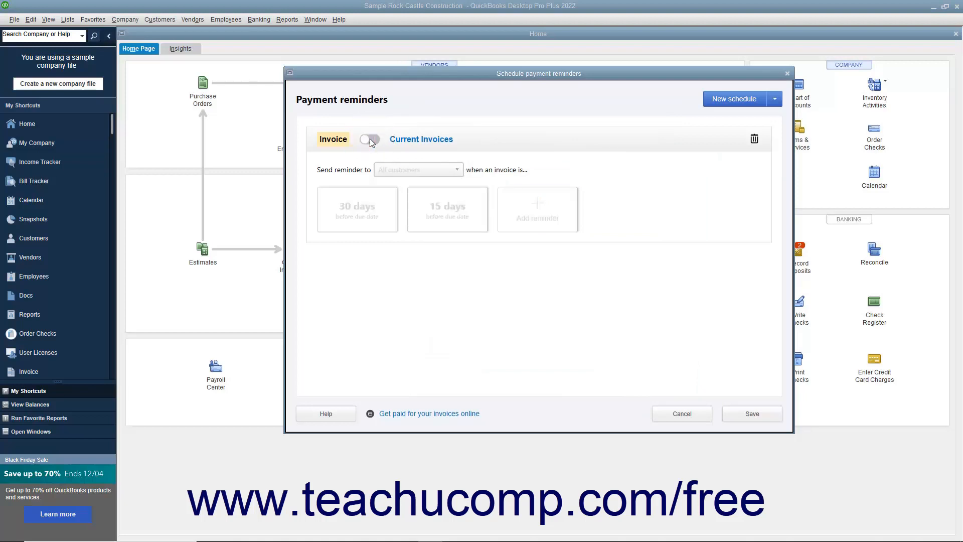
left_click(371, 141)
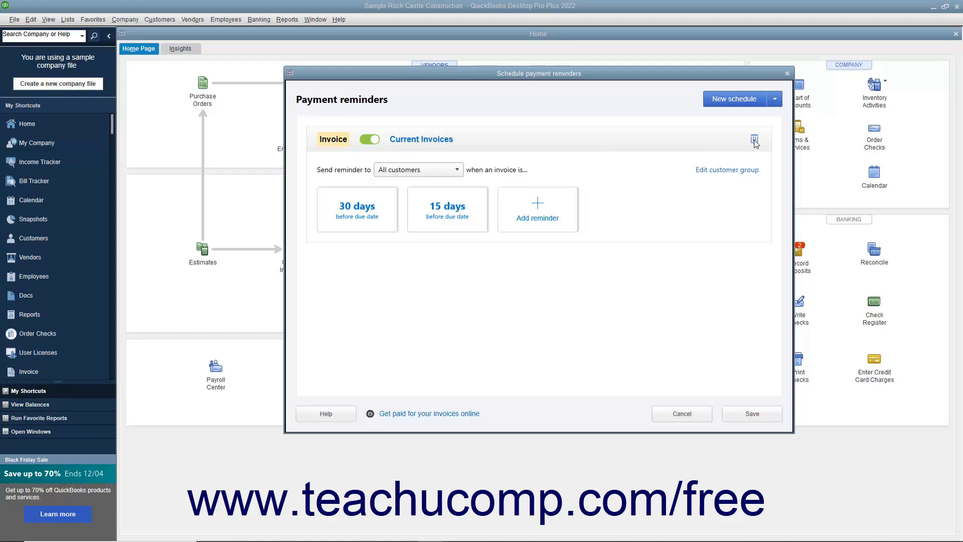
left_click(733, 103)
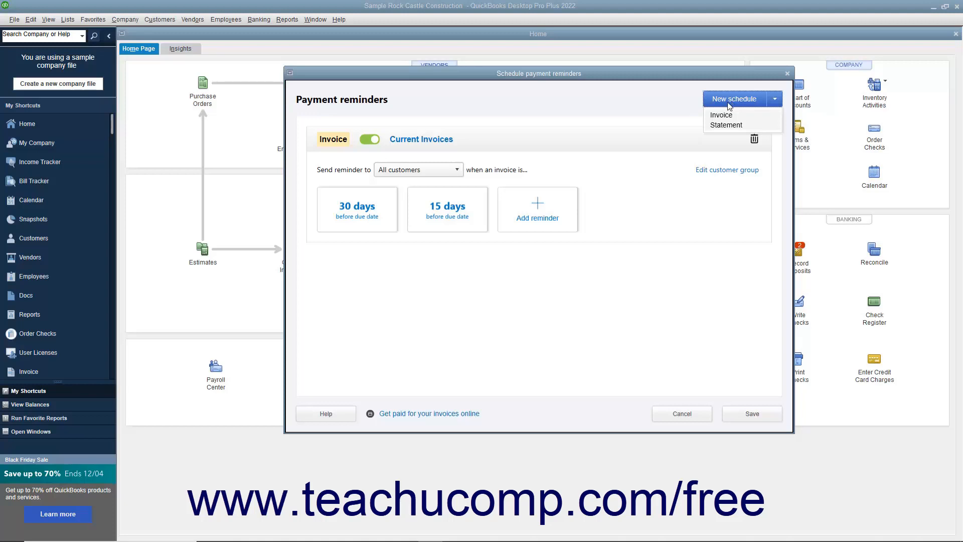
left_click(679, 105)
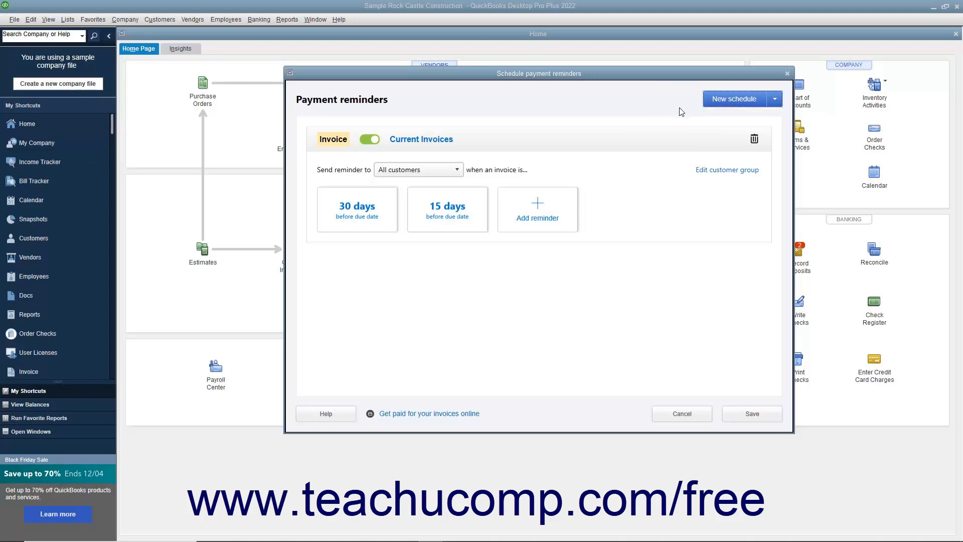
Save the payment reminder schedule and acknowledge the confirmation
left_click(754, 415)
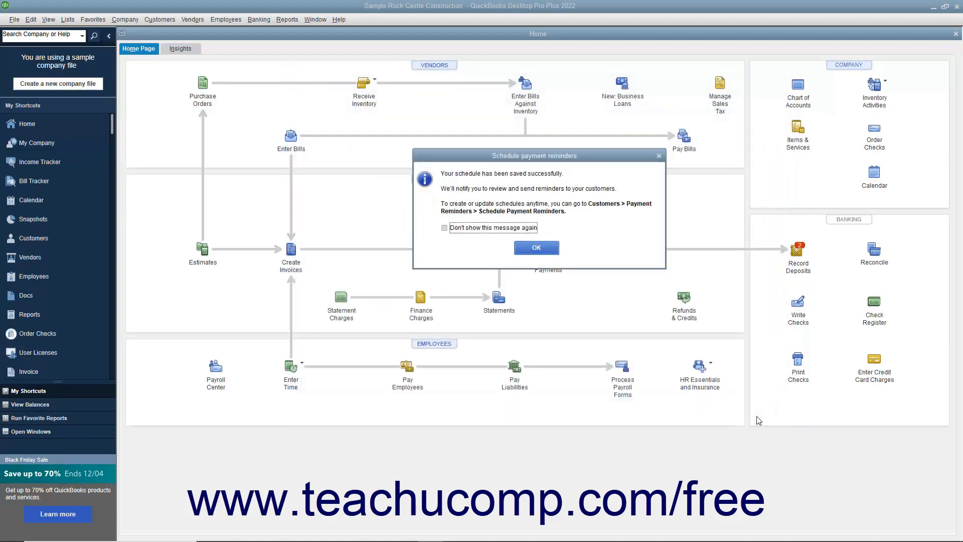
left_click(540, 248)
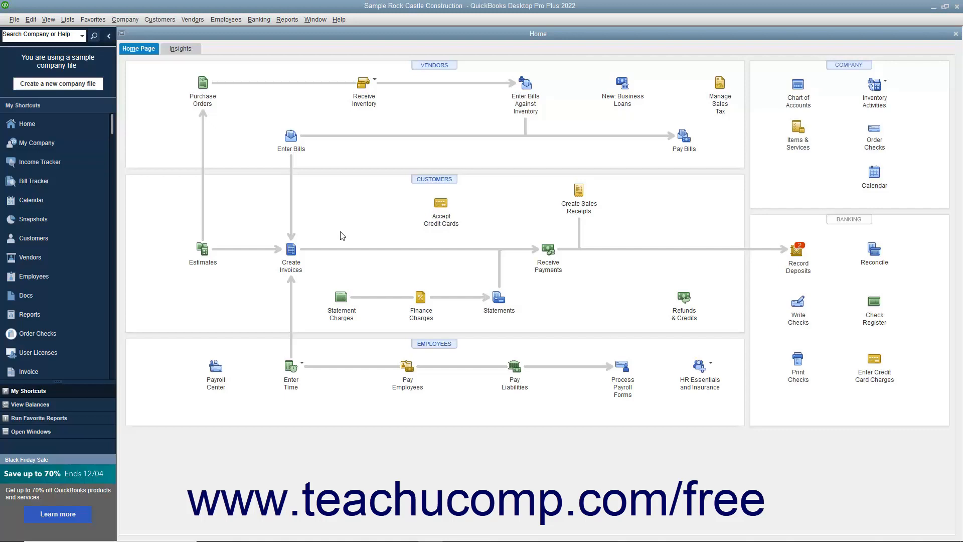
Open the payment reminders for review and sending, and examine the emails of the first and fourth listed invoices
left_click(167, 22)
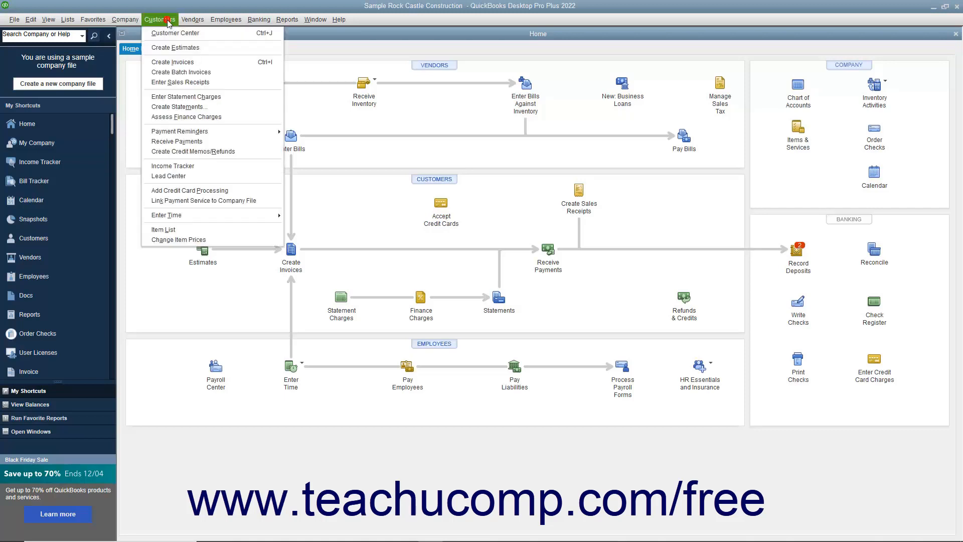
mouse_move(206, 132)
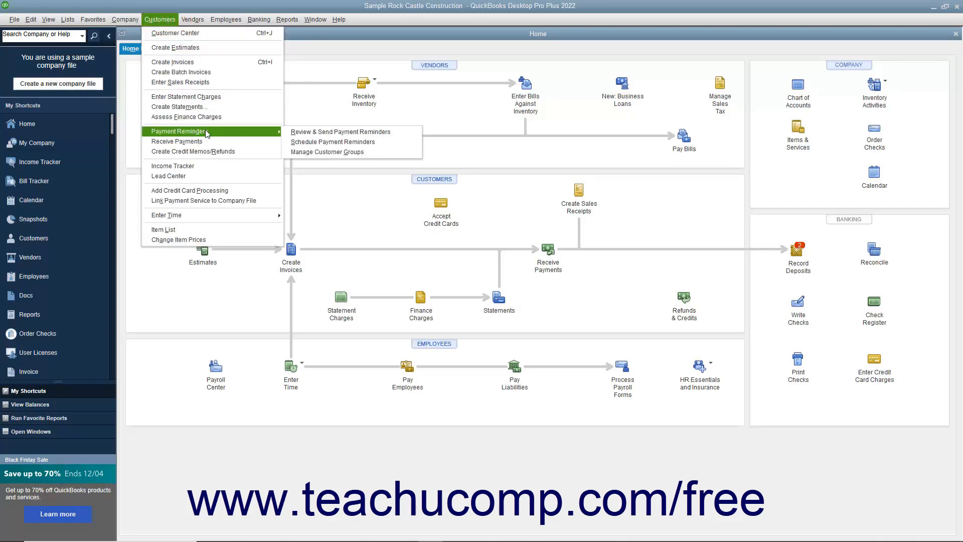
left_click(299, 132)
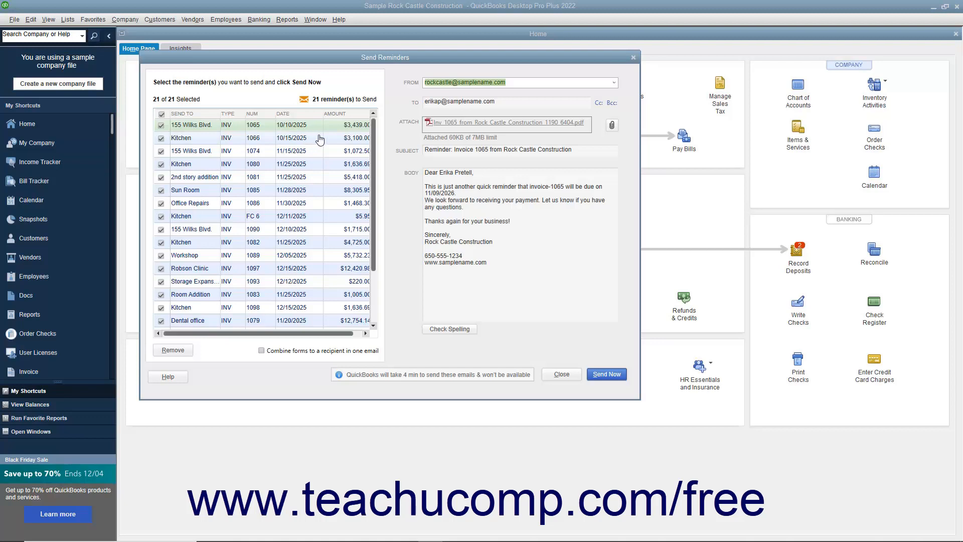
left_click(263, 127)
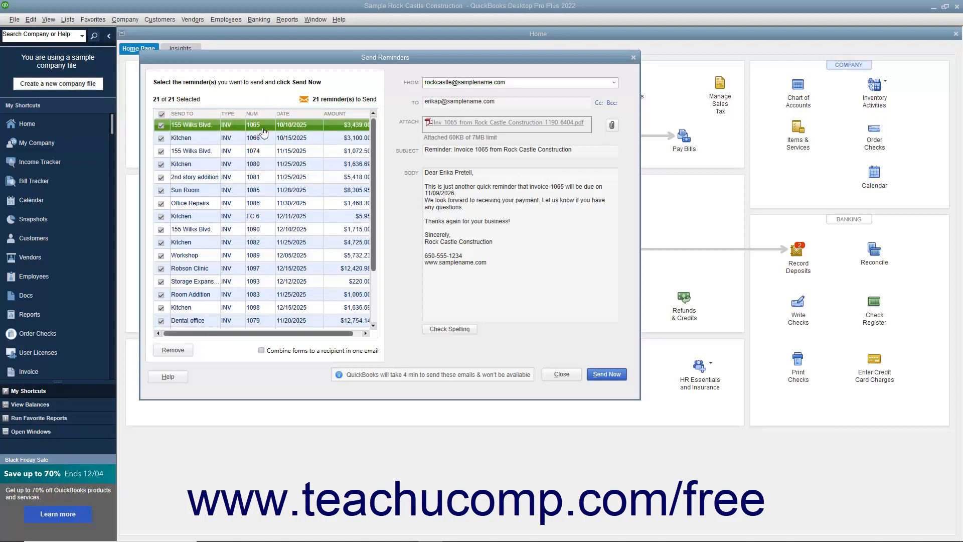
left_click(264, 166)
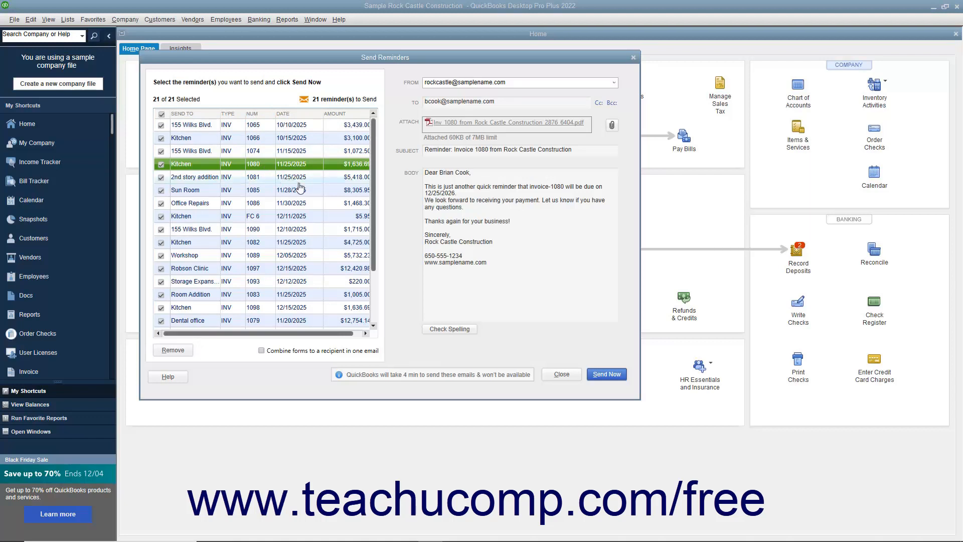
left_click(512, 227)
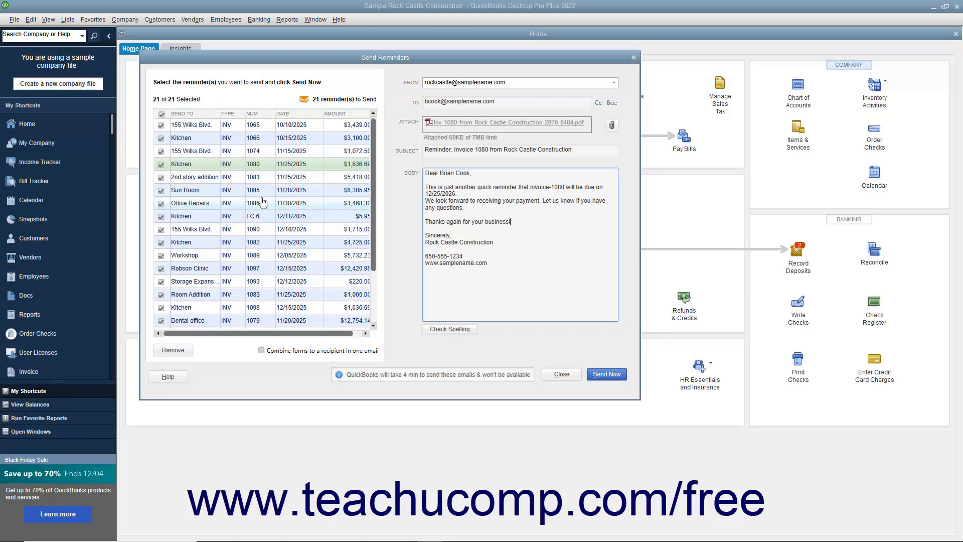
Toggle the fourth reminder's selection off and on, and clear the selection of all reminders to send
left_click(161, 164)
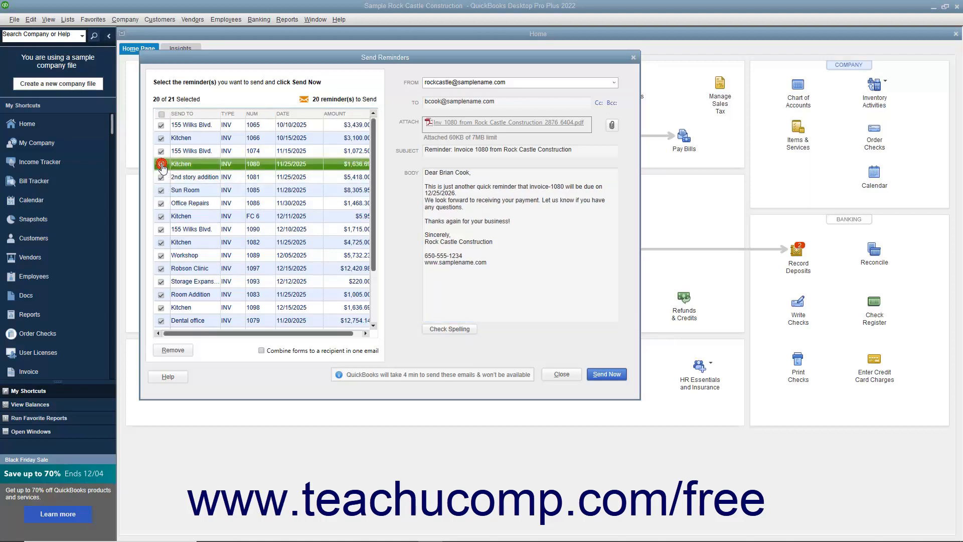
left_click(161, 164)
left_click(162, 114)
left_click(162, 116)
left_click(161, 115)
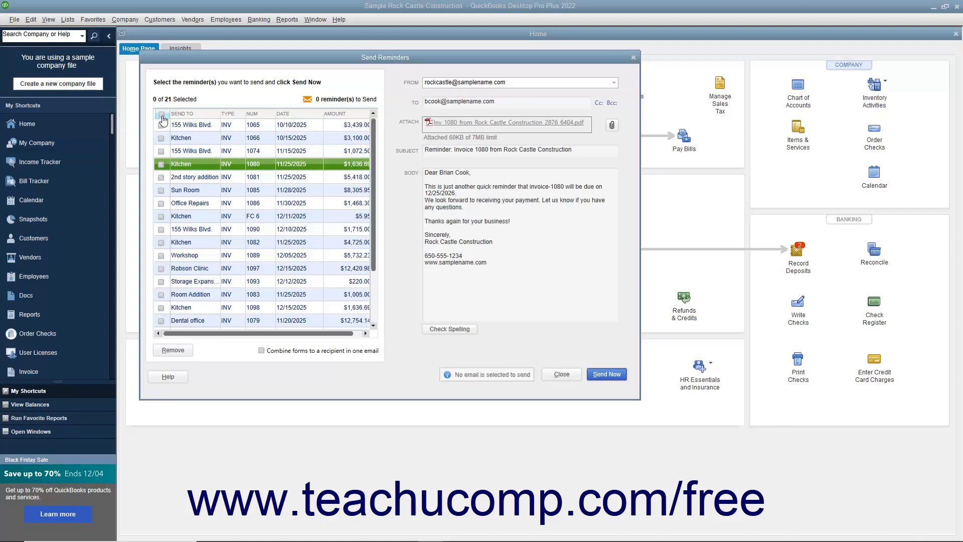
Select only the first reminder and try to remove it from the send list
left_click(161, 126)
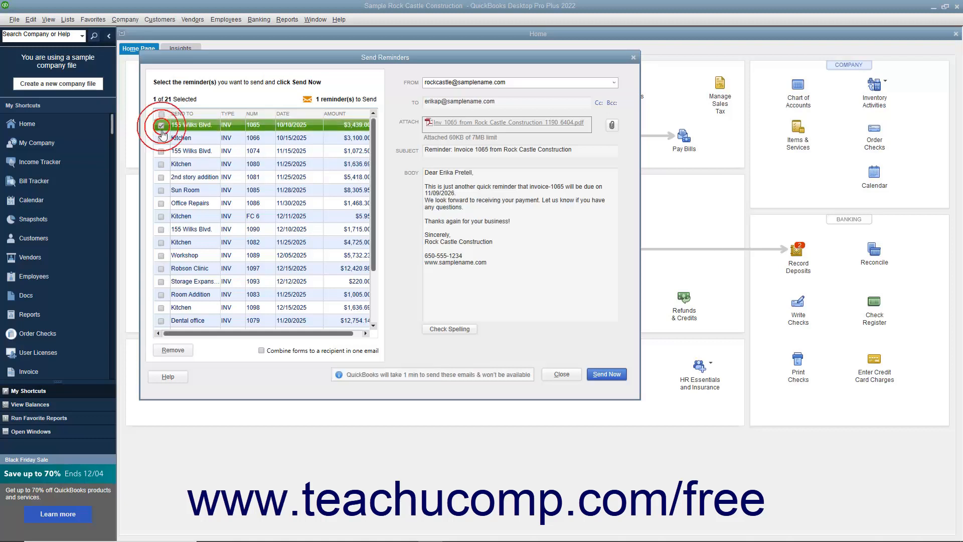
left_click(173, 351)
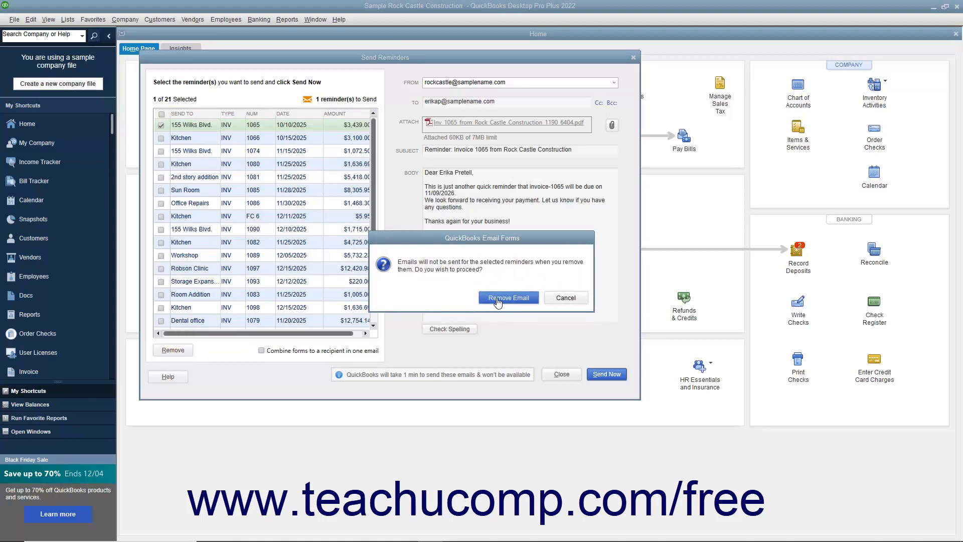
left_click(508, 298)
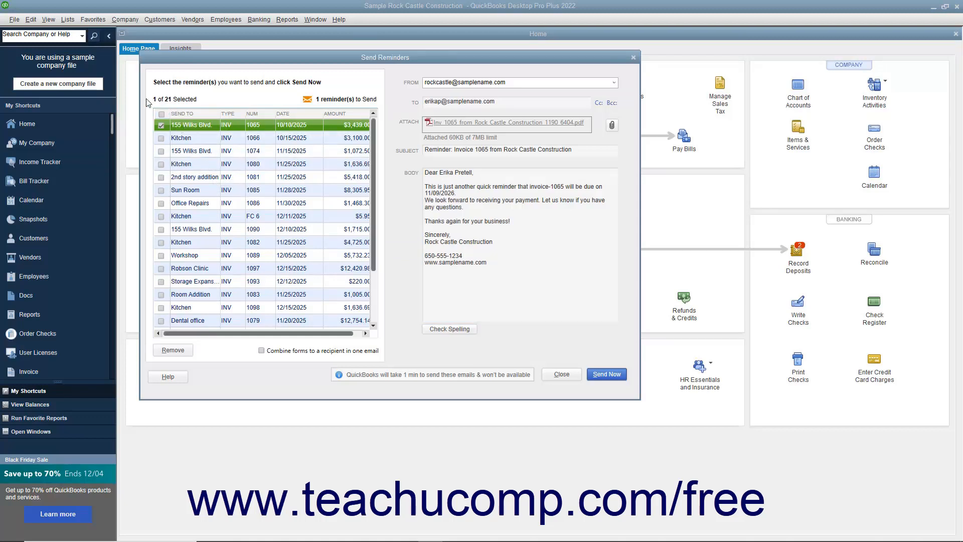
Select all reminders in the list and close the Send Reminders window without sending them
left_click(161, 115)
left_click(557, 375)
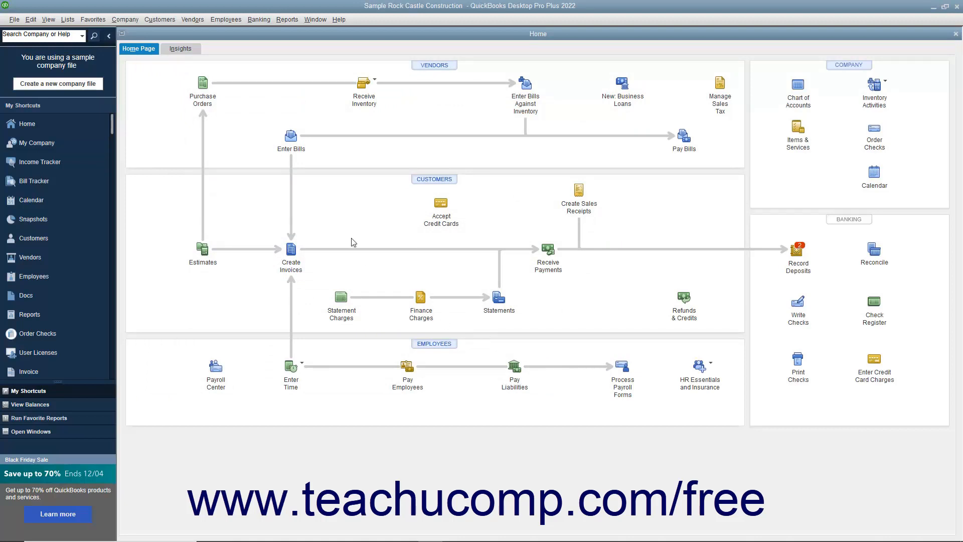
Set the 900-day reminder in the Current Invoices schedule to 60 days before the due date and save the schedule
left_click(159, 19)
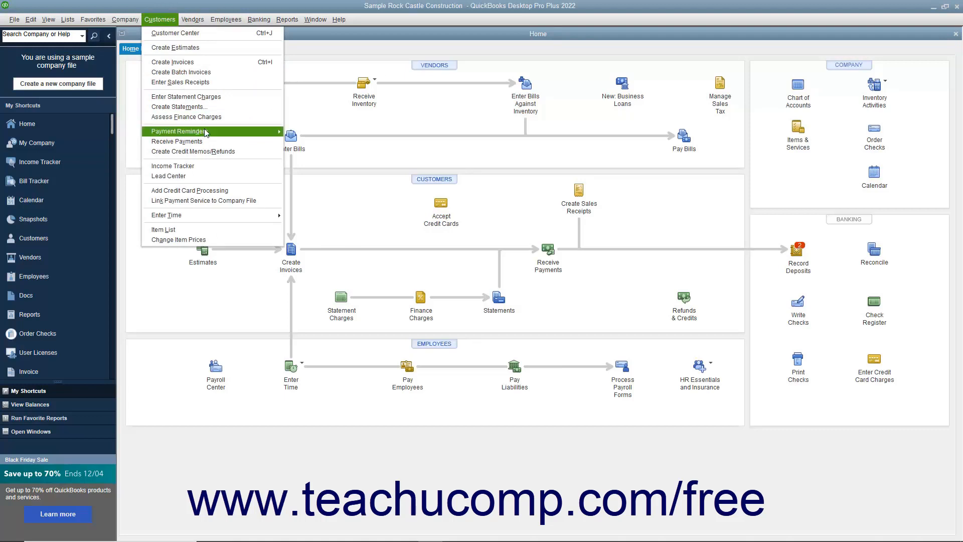
mouse_move(205, 133)
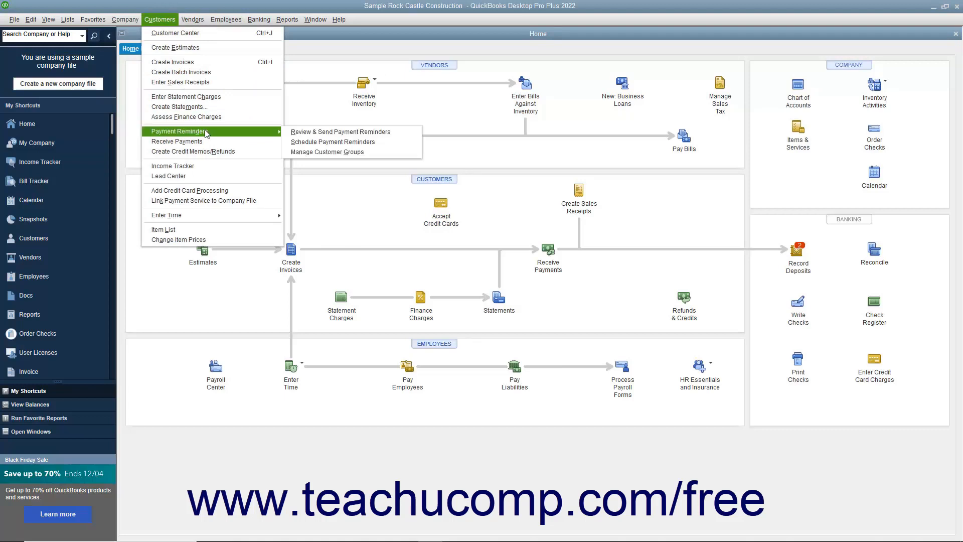
left_click(305, 144)
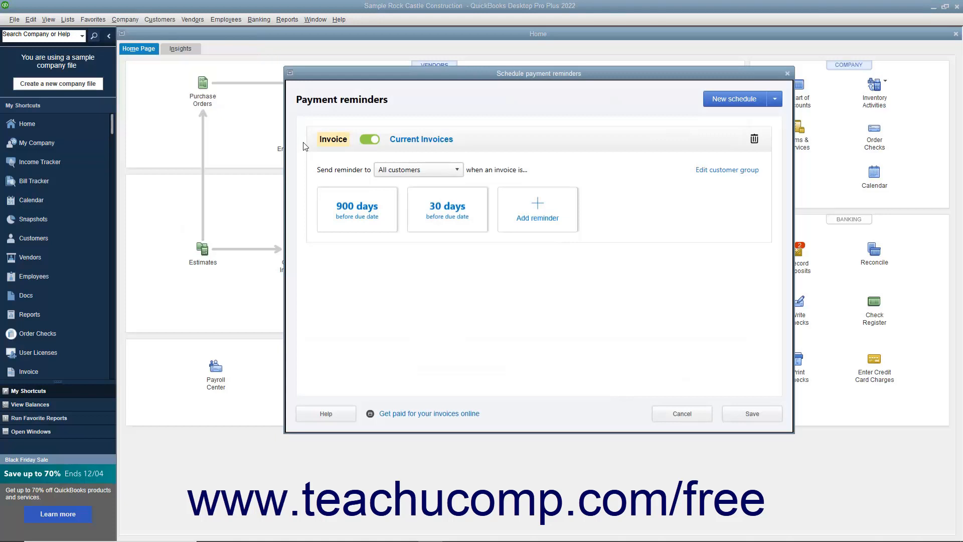
left_click(371, 216)
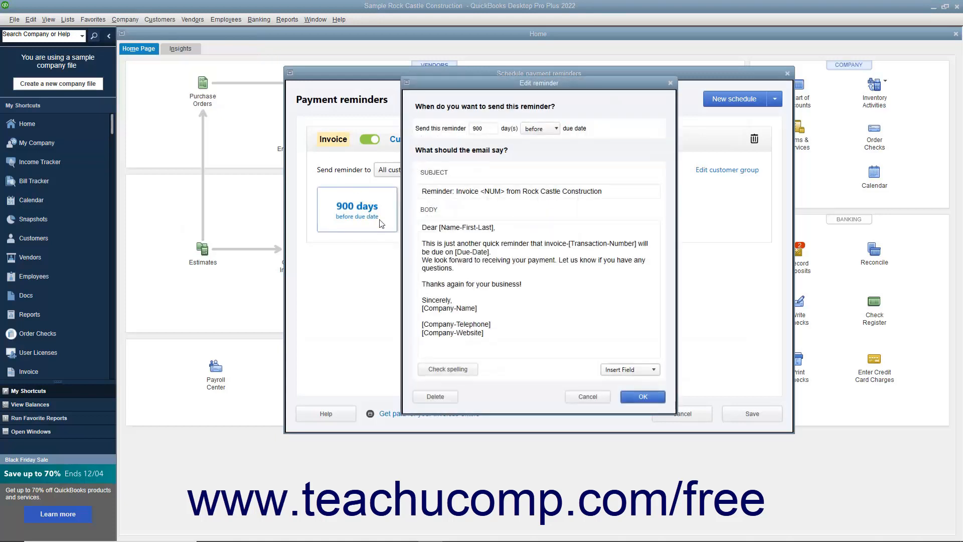
double_click(484, 128)
type("60")
left_click(643, 397)
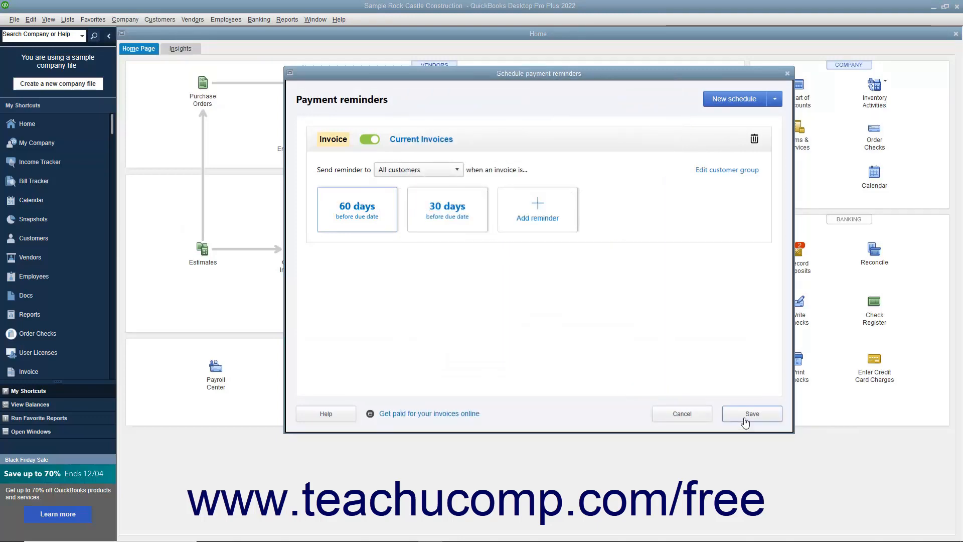
left_click(745, 422)
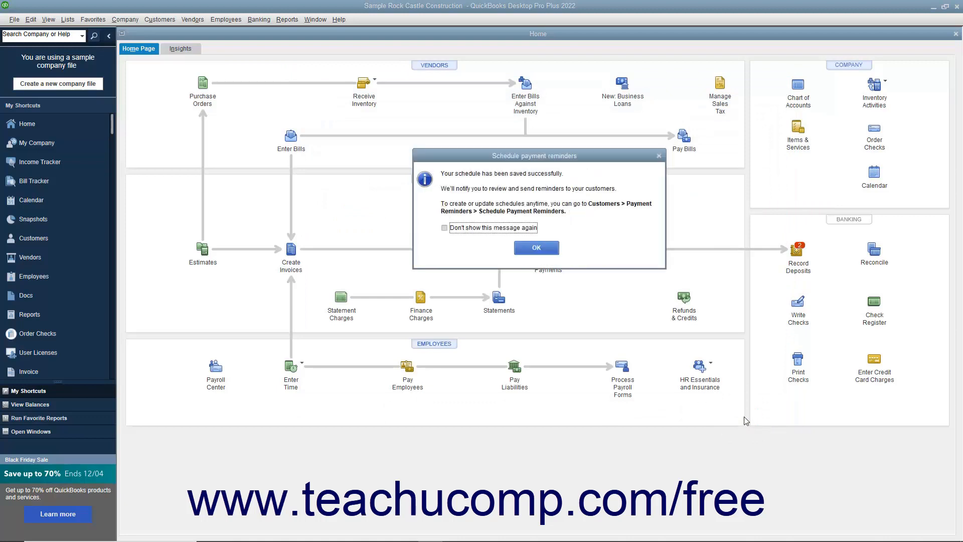
left_click(538, 248)
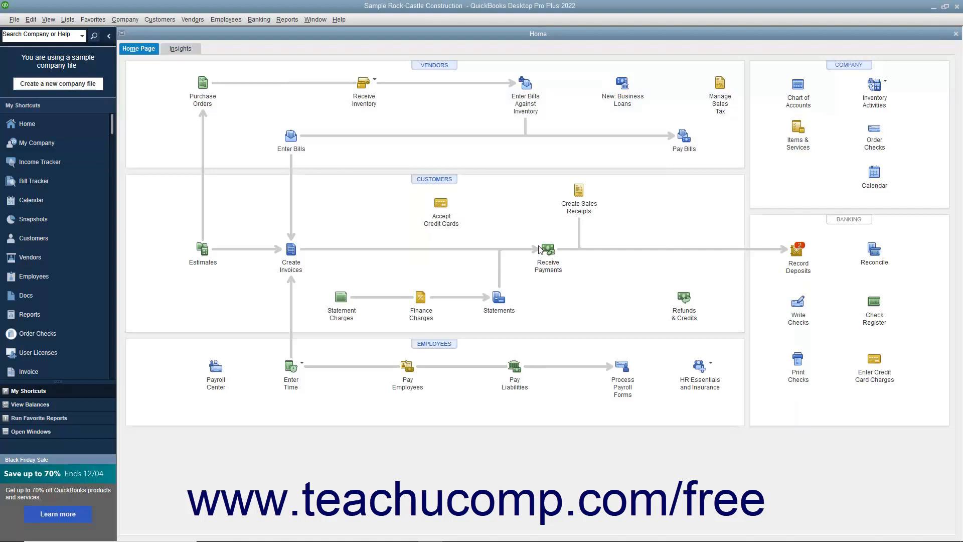
Open the customer groups list, view the "All customers" group's details in edit mode, and cancel the editing
left_click(150, 21)
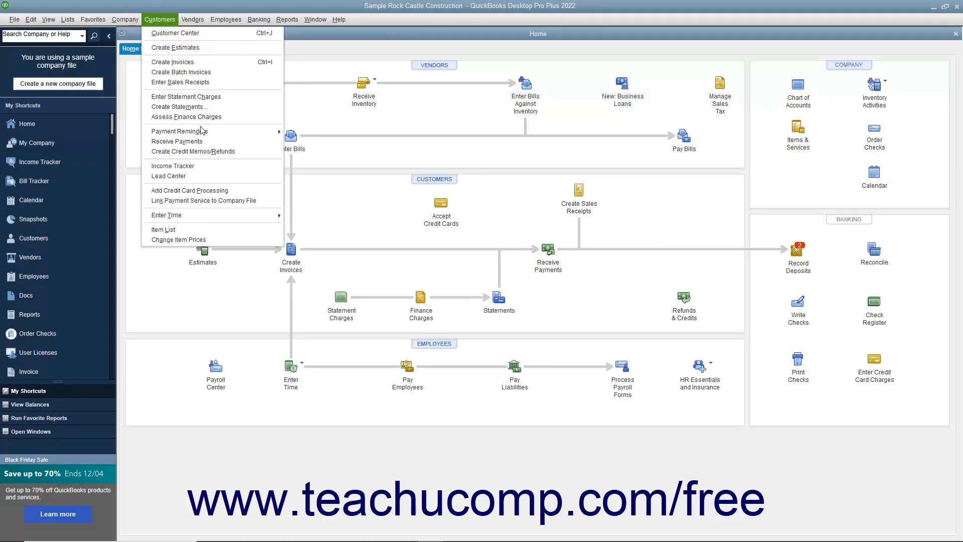
mouse_move(201, 130)
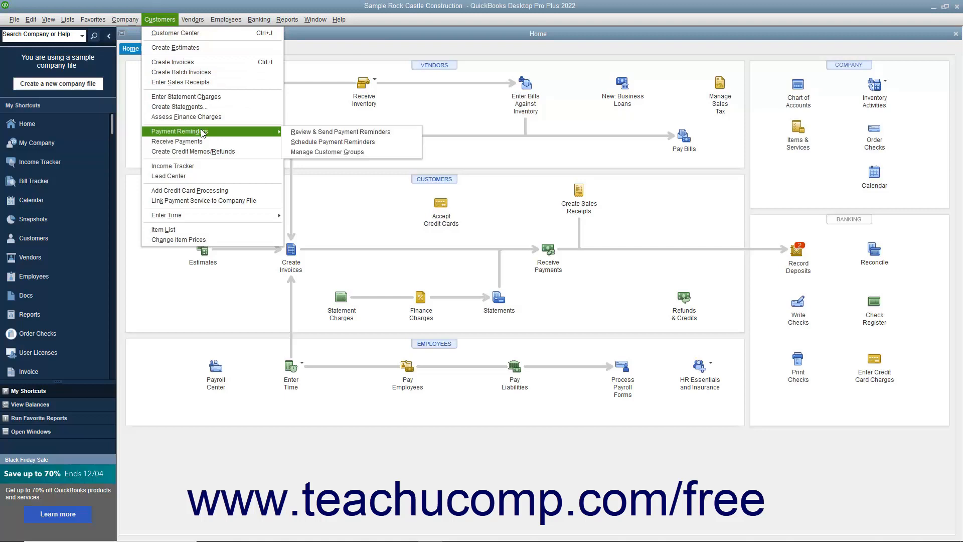
left_click(332, 152)
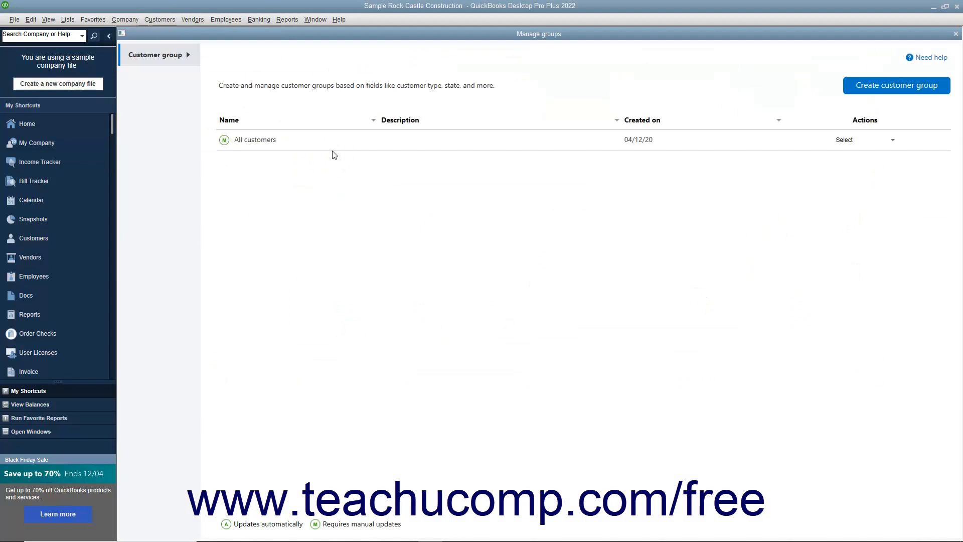
left_click(893, 142)
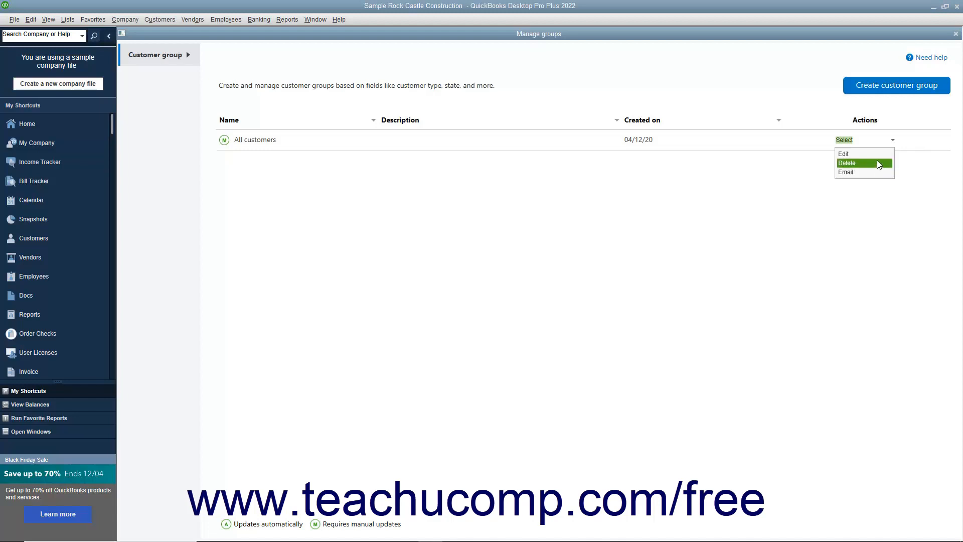
left_click(877, 154)
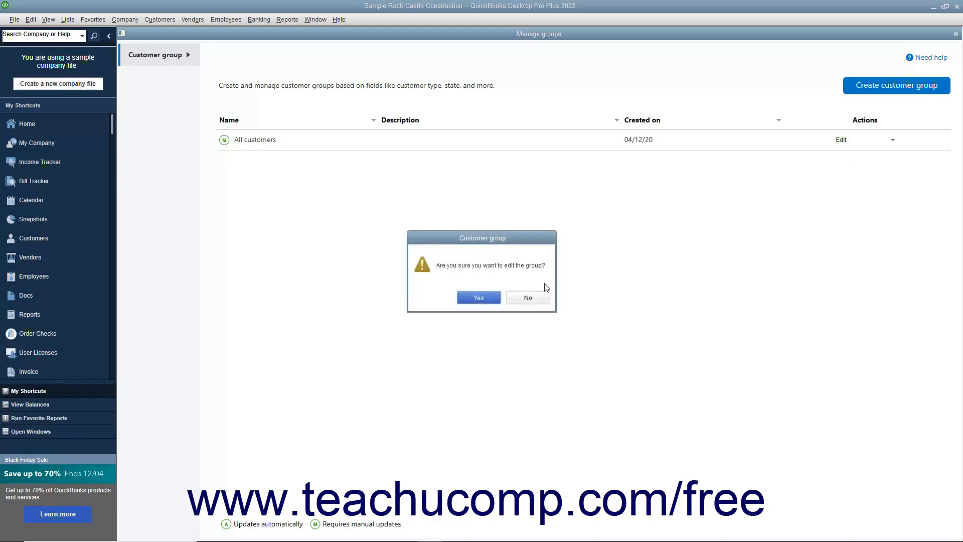
left_click(479, 298)
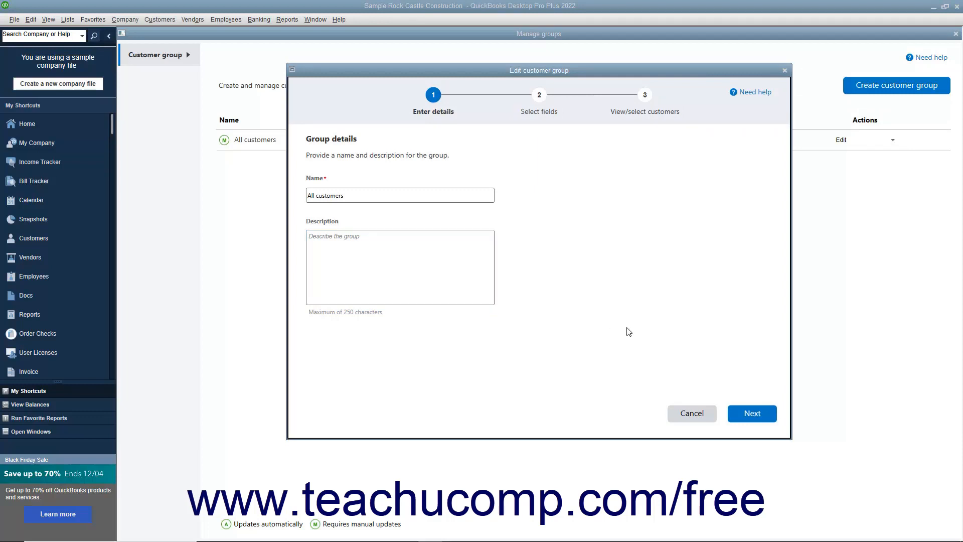
left_click(702, 414)
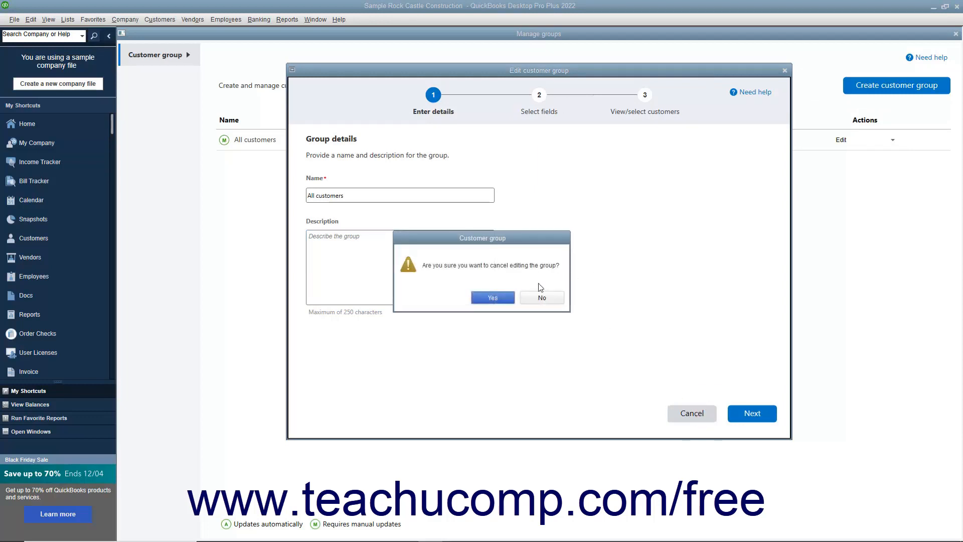
left_click(509, 297)
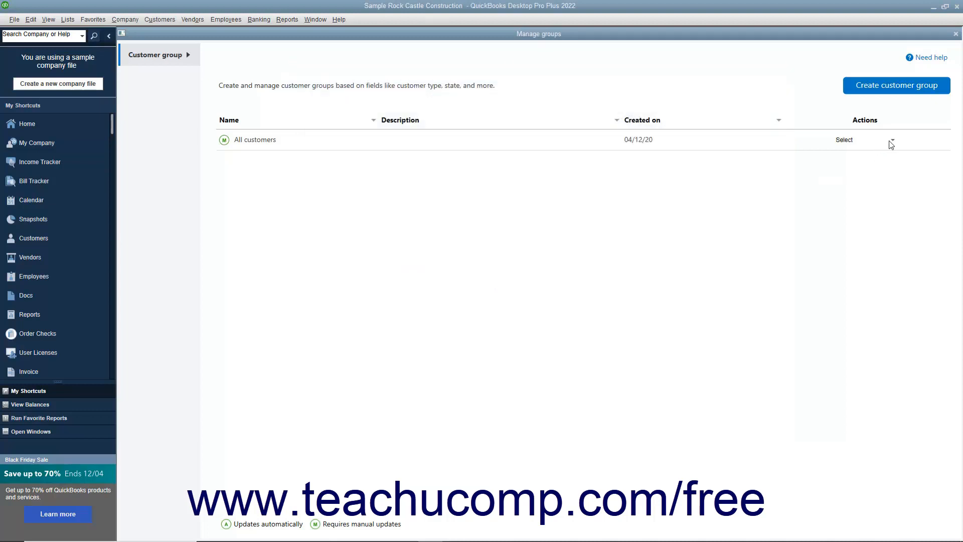
Start deleting the "All customers" group and decline the deletion
left_click(889, 142)
left_click(845, 163)
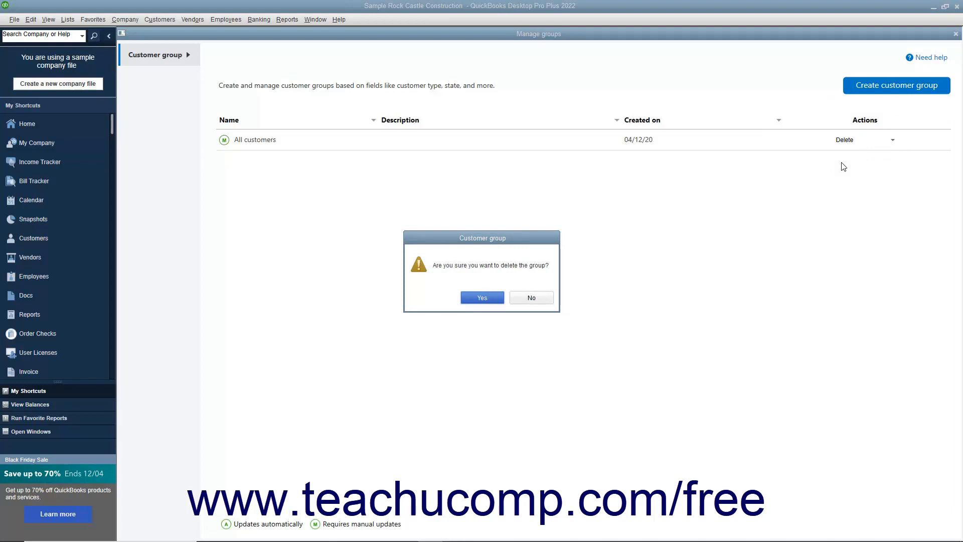
left_click(544, 299)
Start an email to the "All customers" group, examine its sender, subject and body fields, and close it without sending
left_click(892, 140)
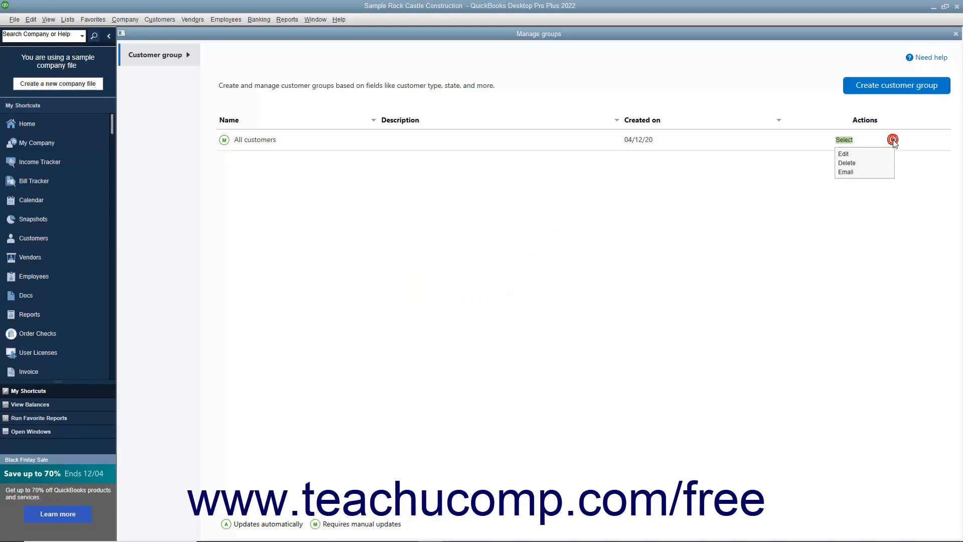
left_click(873, 173)
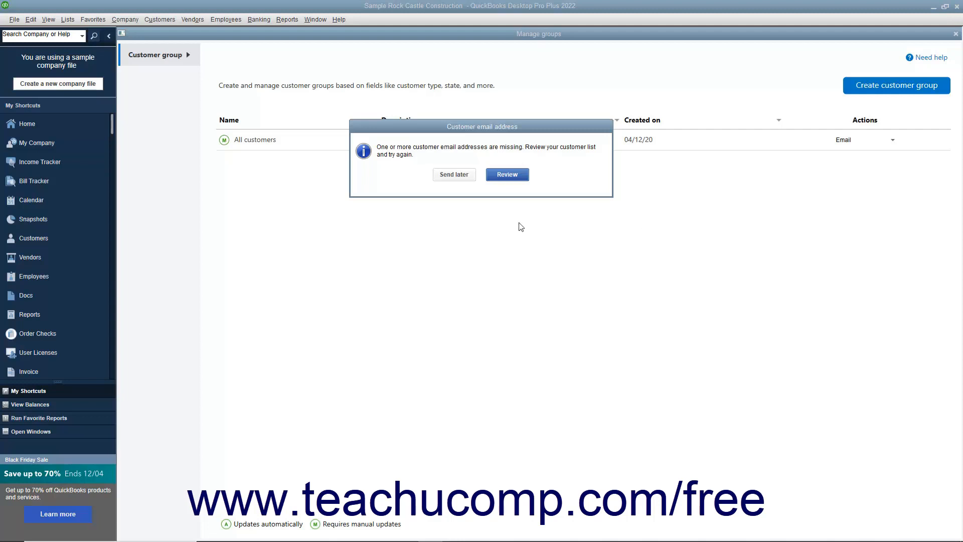
left_click(490, 175)
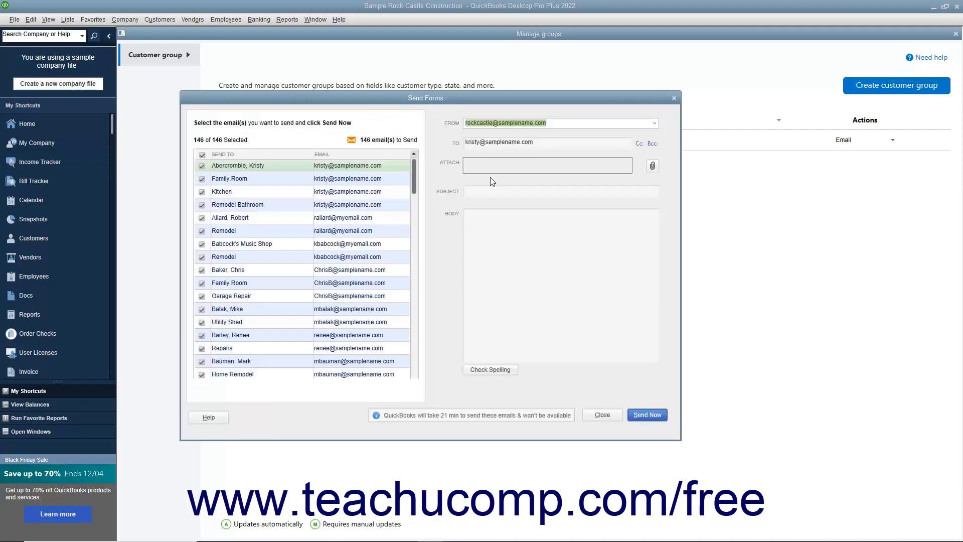
left_click(560, 123)
left_click(530, 189)
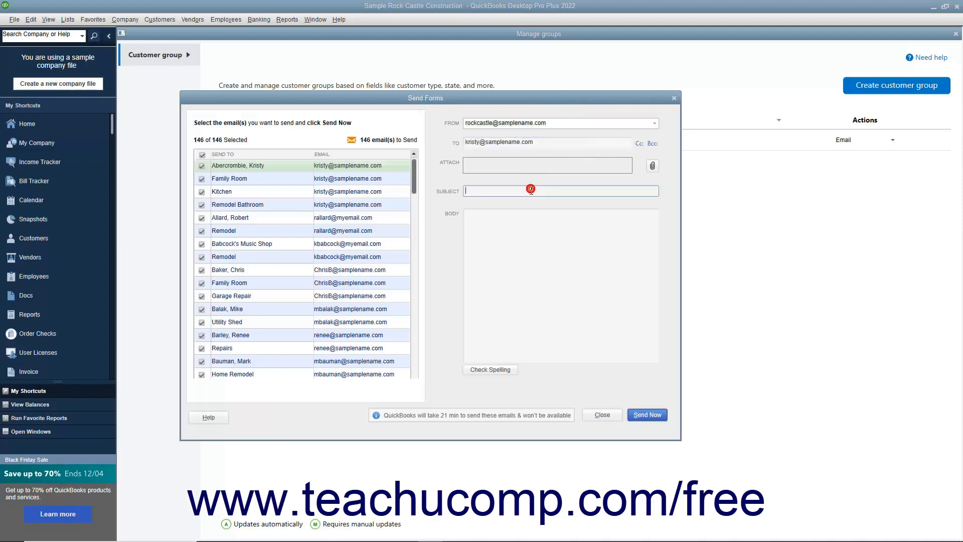
left_click(523, 236)
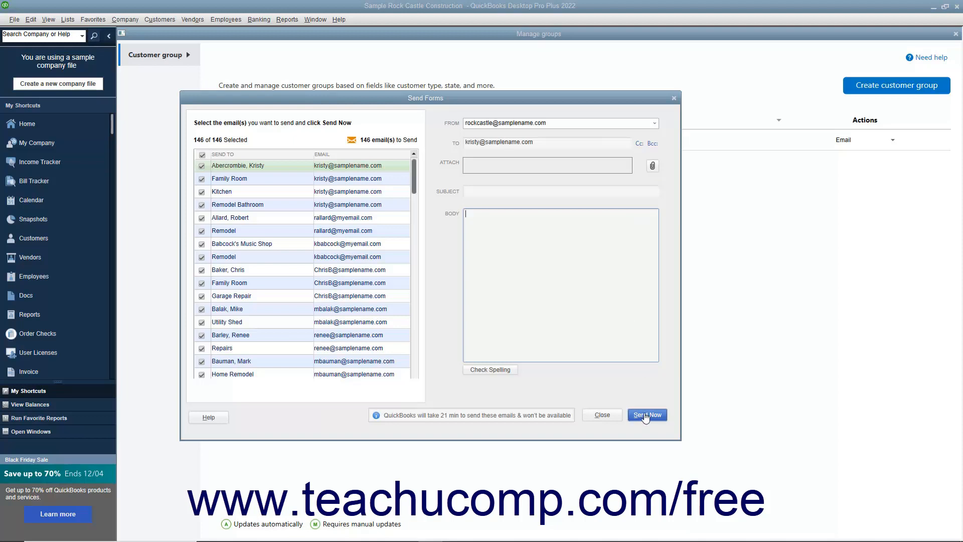
left_click(674, 99)
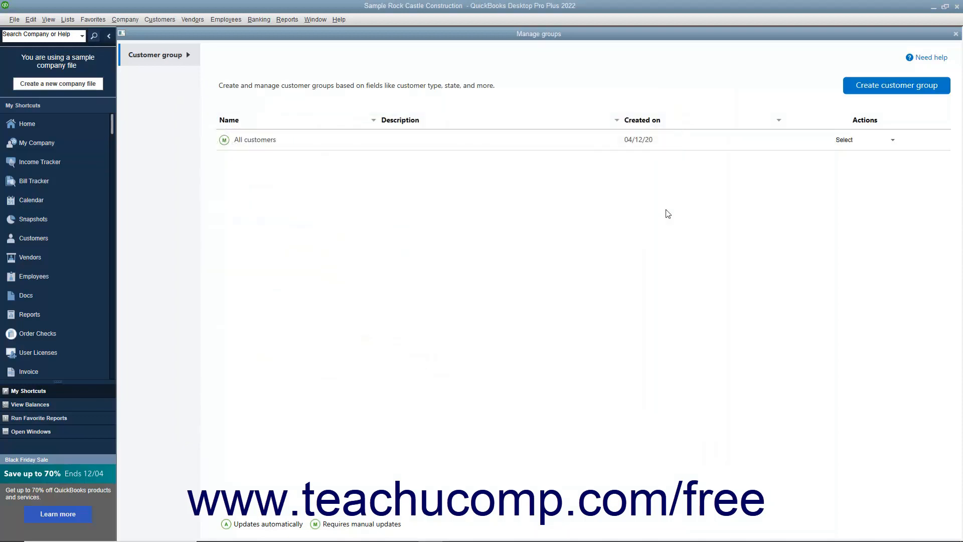
View the details form for a new customer group, cancel creating it, and close the group management window
left_click(876, 94)
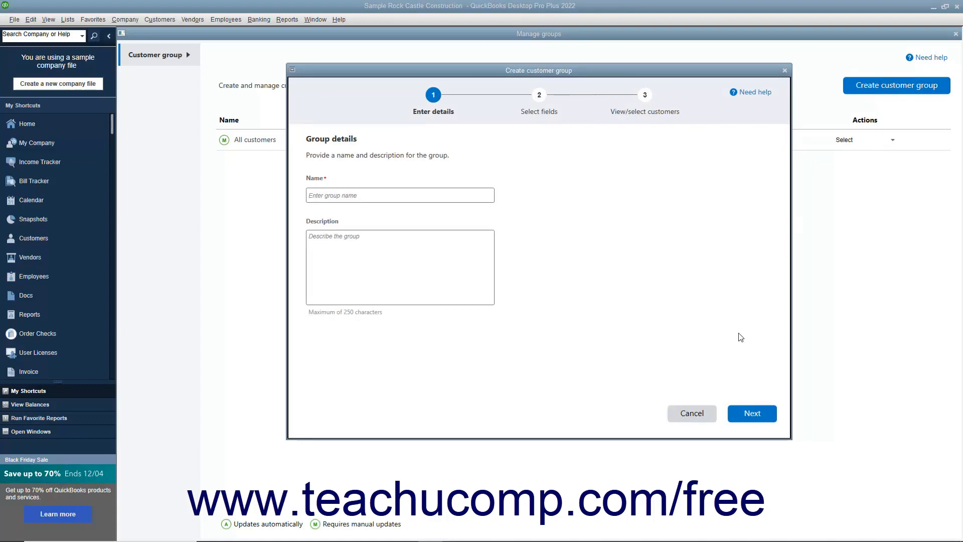
left_click(708, 416)
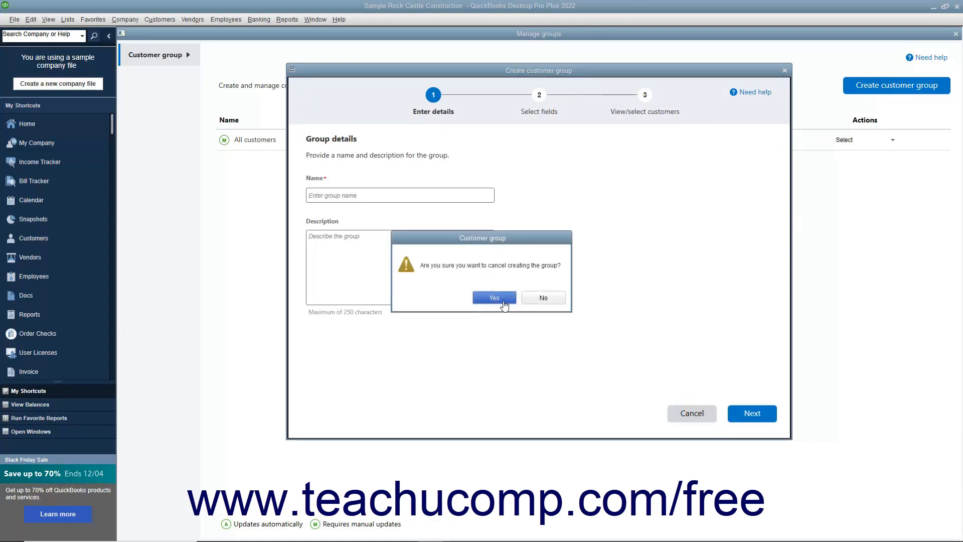
left_click(503, 300)
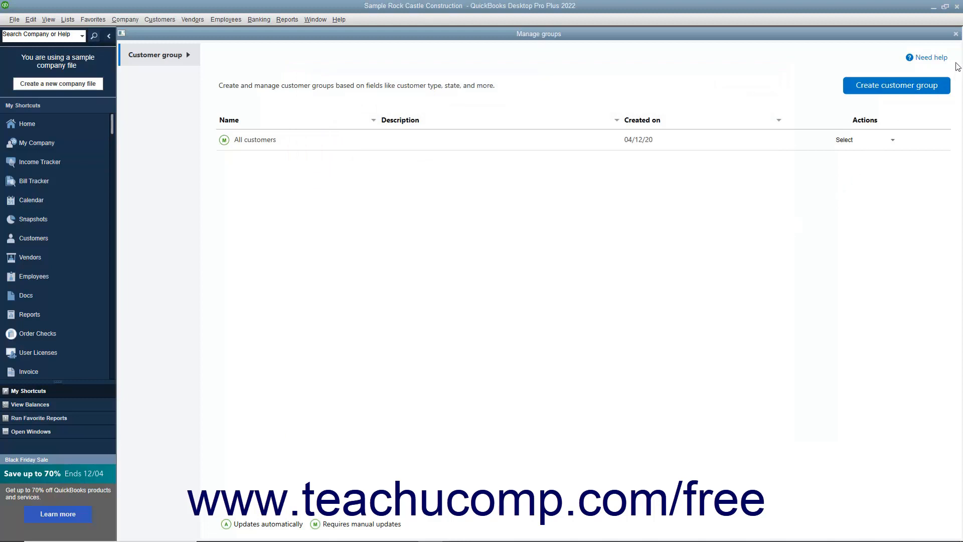
left_click(956, 34)
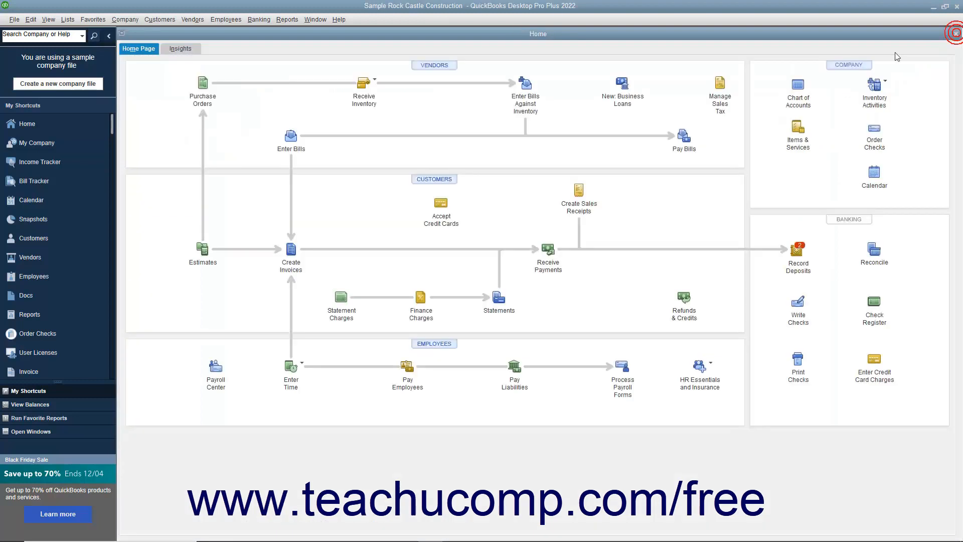